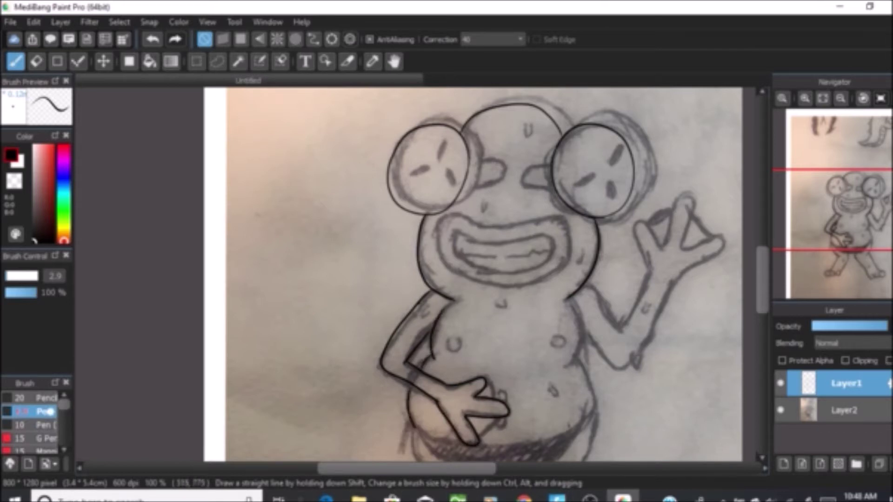
# Ink the belly's right side, the outer mouth outline, the small shapes beside the eyes and the two chest ovals over the sketch
pyautogui.moveTo(577, 360); pyautogui.dragTo(594, 417)
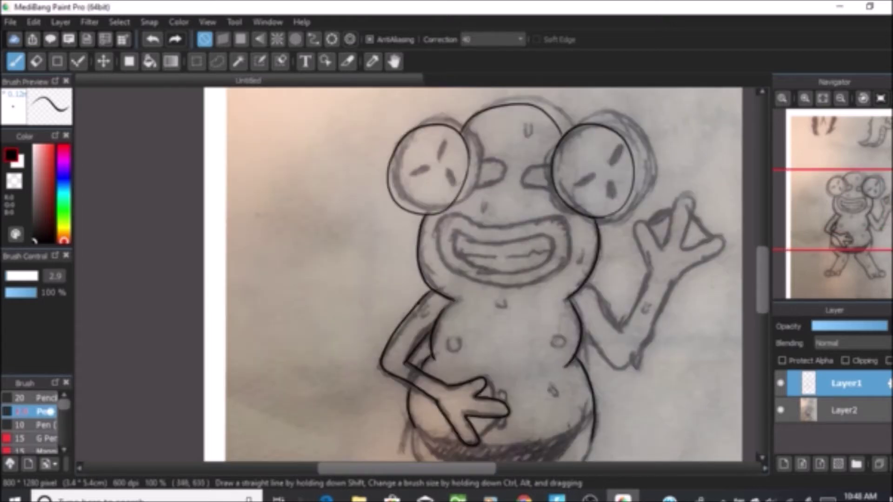
pyautogui.moveTo(437, 220)
pyautogui.mouseDown()
pyautogui.moveTo(568, 225)
pyautogui.moveTo(525, 289)
pyautogui.moveTo(444, 266)
pyautogui.mouseUp()
pyautogui.press('e')
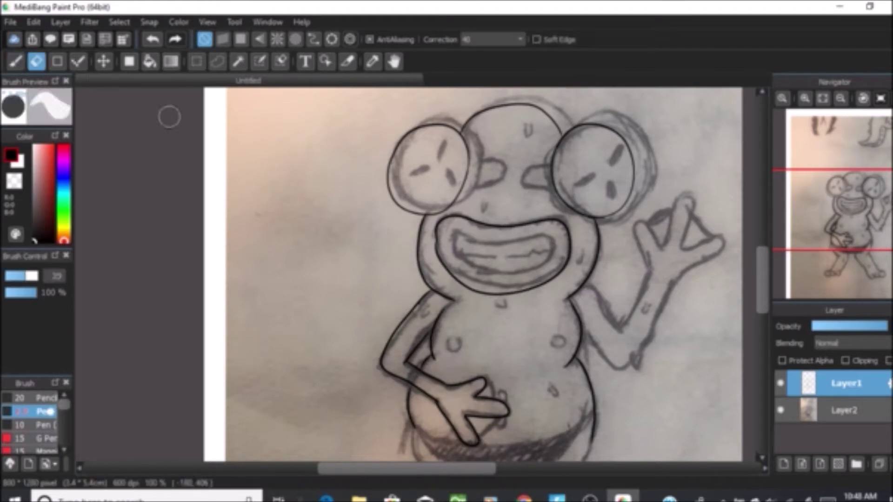
pyautogui.press('b')
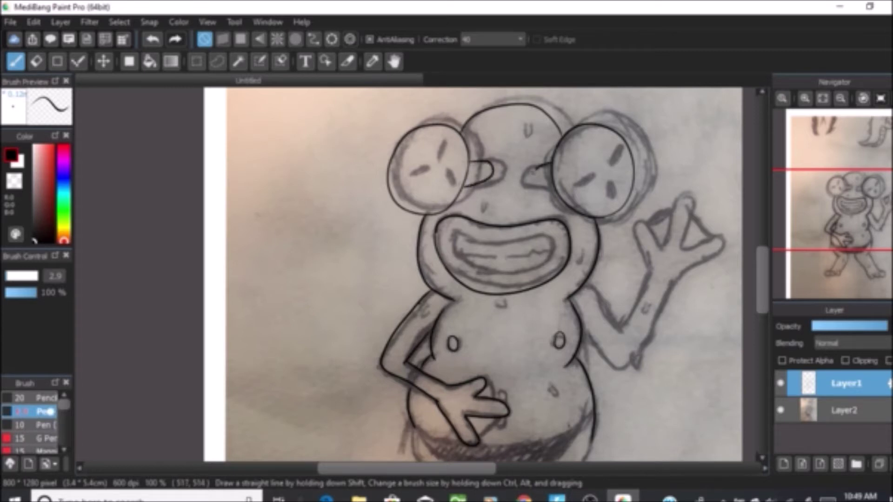
# Ink the raised arm and hand over the sketch and add the webbing between the fingers of both hands
pyautogui.scroll(-3, 552, 175)
pyautogui.scroll(3, 553, 179)
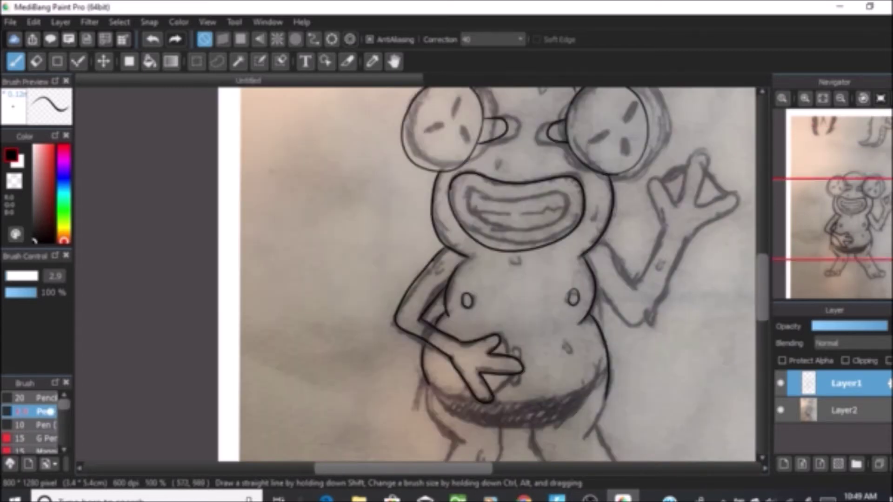
pyautogui.moveTo(599, 242)
pyautogui.mouseDown()
pyautogui.moveTo(621, 271)
pyautogui.moveTo(659, 240)
pyautogui.moveTo(650, 193)
pyautogui.moveTo(696, 151)
pyautogui.moveTo(700, 198)
pyautogui.moveTo(740, 193)
pyautogui.moveTo(705, 228)
pyautogui.moveTo(668, 289)
pyautogui.moveTo(628, 326)
pyautogui.moveTo(600, 285)
pyautogui.mouseUp()
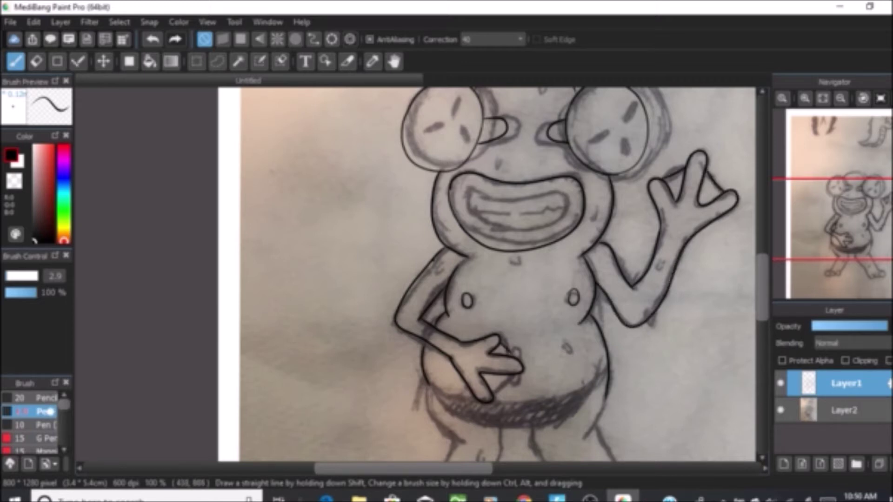
pyautogui.moveTo(496, 391); pyautogui.dragTo(492, 397)
pyautogui.click(781, 410)
pyautogui.click(781, 410)
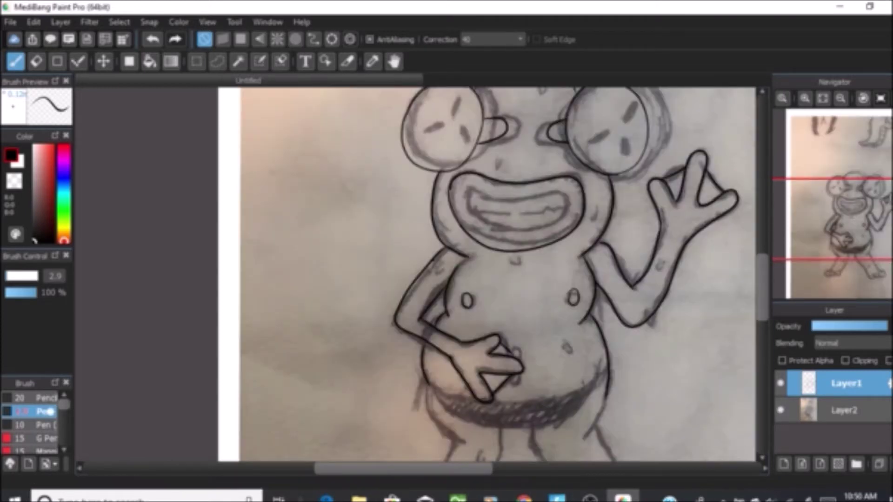
# Ink the upper and lower edges of the briefs beneath the belly, from hip to hip
pyautogui.moveTo(514, 432); pyautogui.dragTo(510, 396)
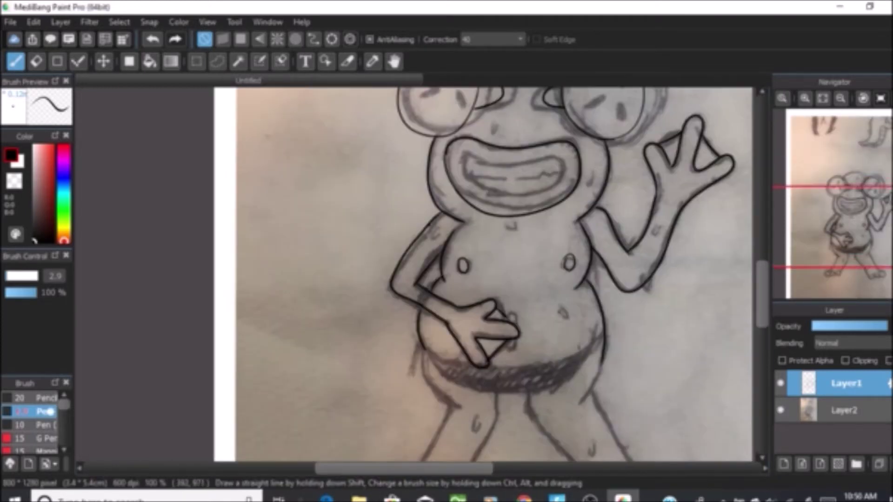
pyautogui.moveTo(424, 349); pyautogui.dragTo(482, 370)
pyautogui.moveTo(602, 326)
pyautogui.mouseDown()
pyautogui.moveTo(580, 351)
pyautogui.moveTo(508, 369)
pyautogui.mouseUp()
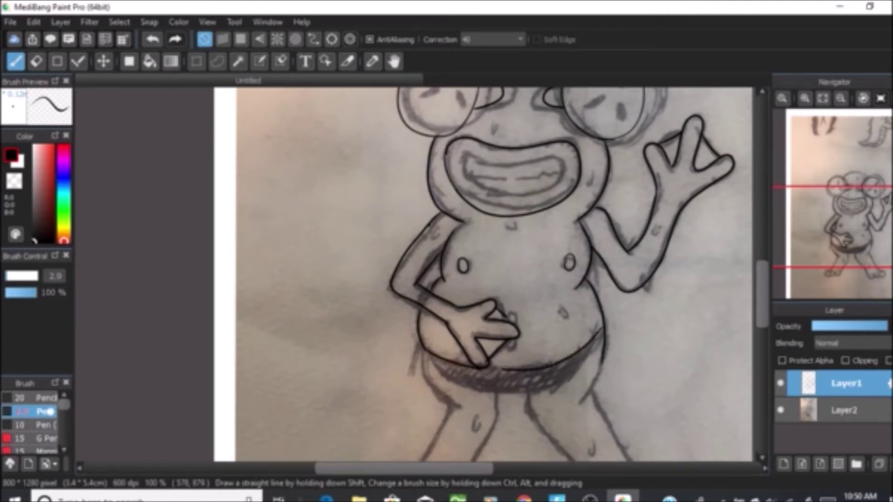
pyautogui.moveTo(424, 351)
pyautogui.mouseDown()
pyautogui.moveTo(472, 392)
pyautogui.moveTo(569, 382)
pyautogui.moveTo(602, 331)
pyautogui.mouseUp()
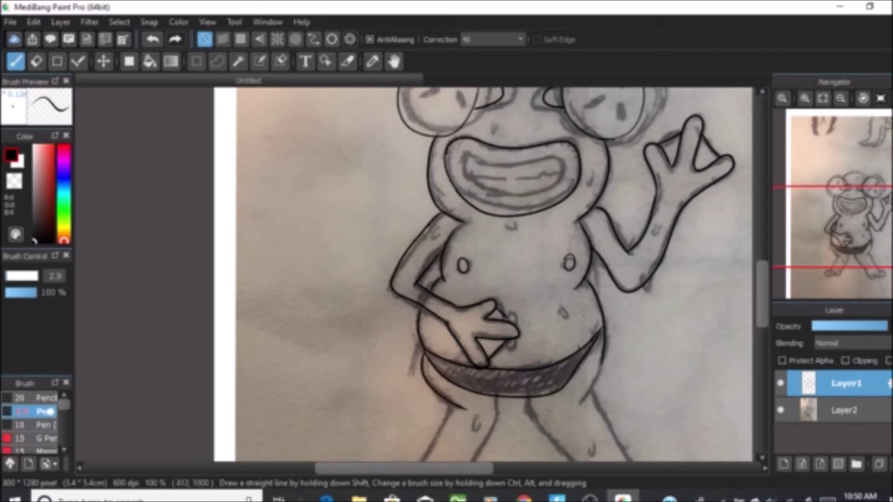
# Ink both legs and the feet with their round toes, and check the line art with the sketch layer hidden
pyautogui.scroll(-5, 500, 404)
pyautogui.scroll(4, 486, 400)
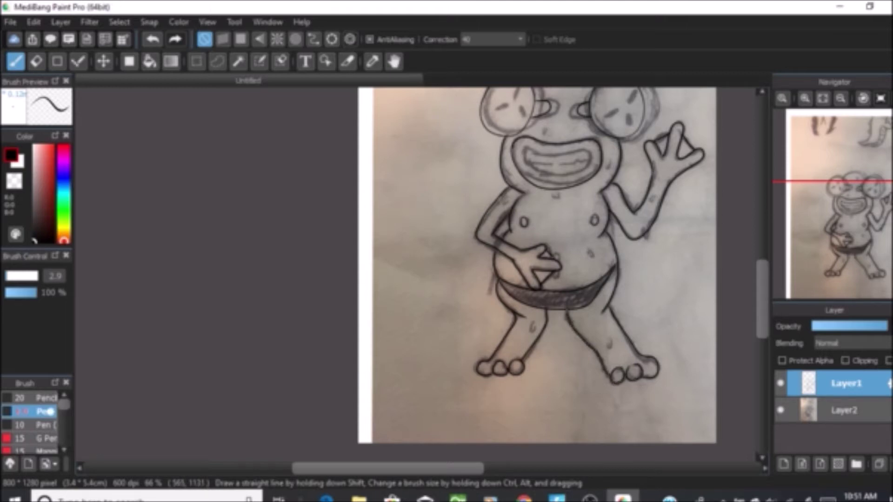
pyautogui.scroll(-3, 578, 247)
pyautogui.click(781, 410)
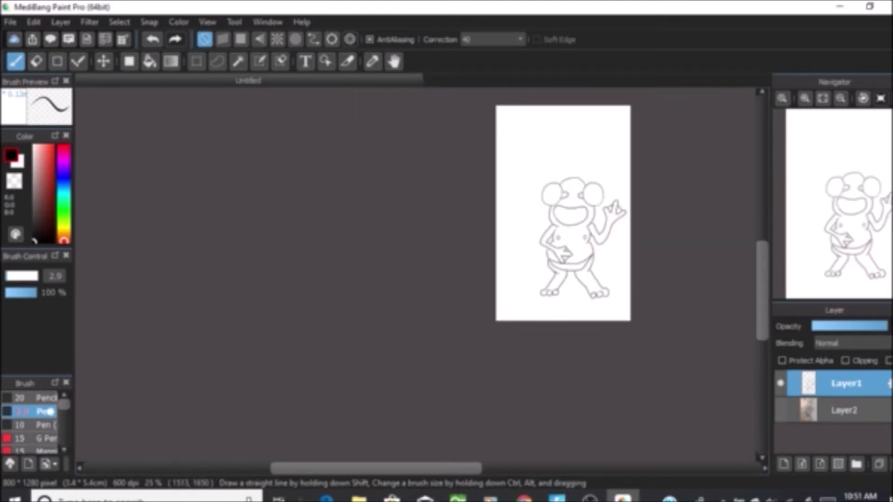
pyautogui.click(781, 410)
# Ink the inner mouth opening and the broken tooth line inside the grin
pyautogui.scroll(4, 582, 199)
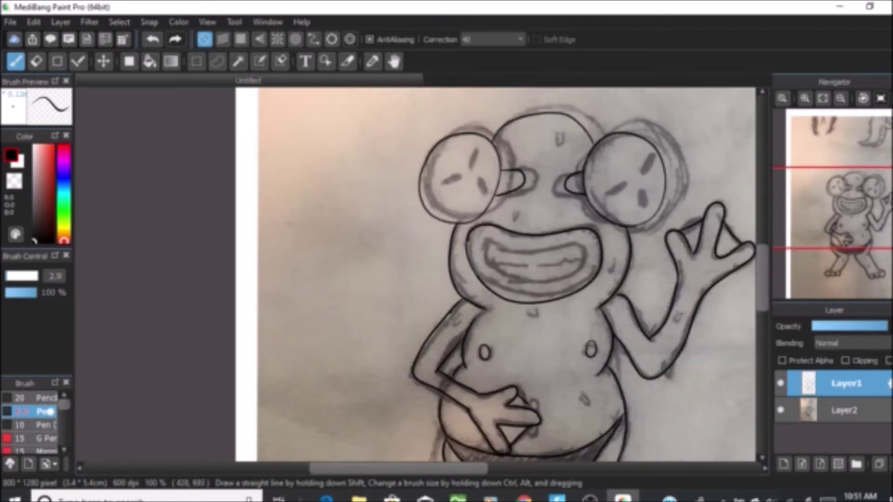
pyautogui.press('e')
pyautogui.moveTo(475, 279)
pyautogui.mouseDown()
pyautogui.moveTo(481, 240)
pyautogui.moveTo(572, 228)
pyautogui.moveTo(584, 288)
pyautogui.moveTo(463, 275)
pyautogui.mouseUp()
pyautogui.press('b')
pyautogui.moveTo(509, 235)
pyautogui.mouseDown()
pyautogui.moveTo(601, 237)
pyautogui.moveTo(572, 288)
pyautogui.moveTo(507, 293)
pyautogui.moveTo(465, 247)
pyautogui.moveTo(506, 227)
pyautogui.mouseUp()
pyautogui.moveTo(485, 261)
pyautogui.mouseDown()
pyautogui.moveTo(540, 285)
pyautogui.moveTo(584, 263)
pyautogui.moveTo(545, 245)
pyautogui.moveTo(489, 244)
pyautogui.mouseUp()
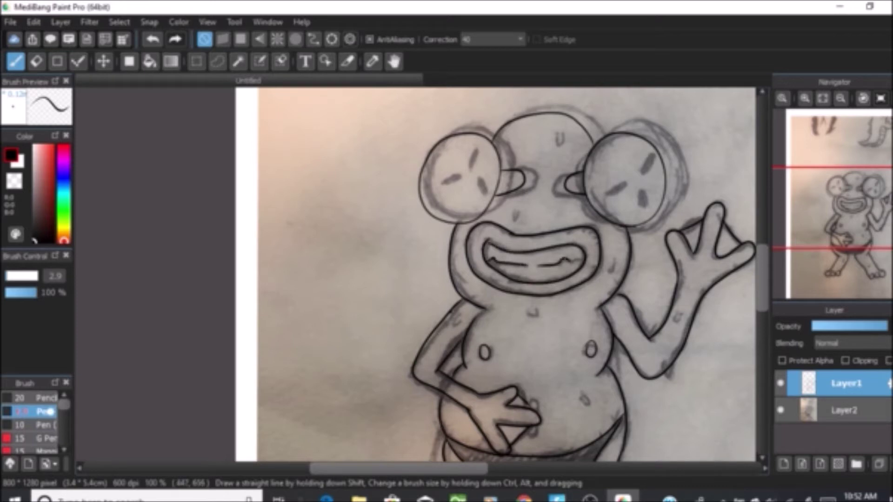
# Draw three short radiating lines inside each of the two large round eyes
pyautogui.scroll(-1, 527, 247)
pyautogui.scroll(2, 526, 198)
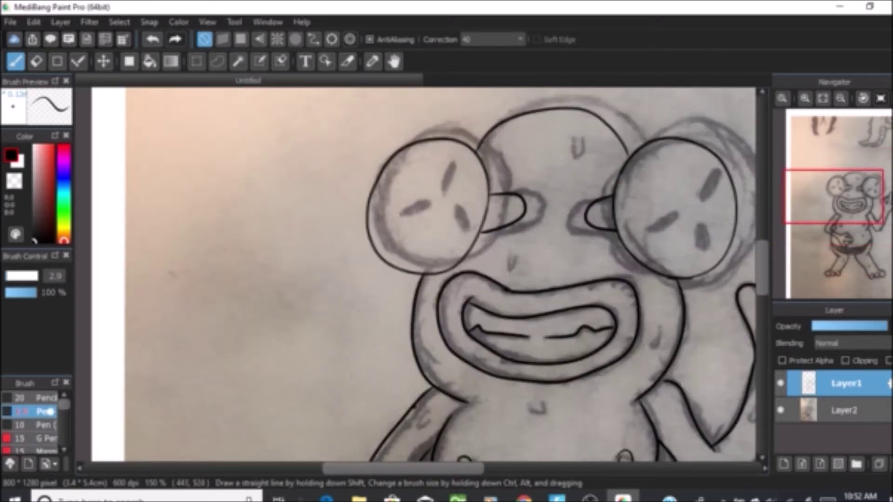
pyautogui.moveTo(432, 197)
pyautogui.mouseDown()
pyautogui.moveTo(441, 171)
pyautogui.moveTo(385, 232)
pyautogui.moveTo(451, 234)
pyautogui.mouseUp()
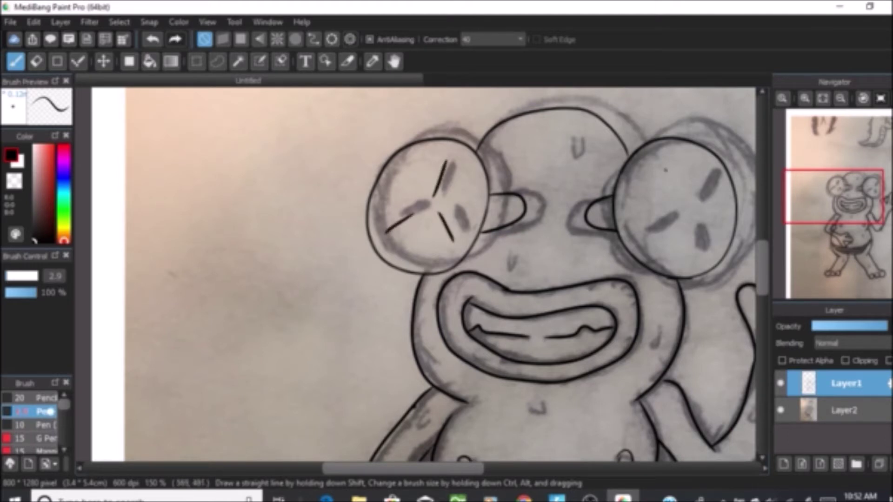
pyautogui.moveTo(678, 188); pyautogui.dragTo(684, 210)
pyautogui.moveTo(683, 225)
pyautogui.mouseDown()
pyautogui.moveTo(660, 258)
pyautogui.moveTo(723, 238)
pyautogui.mouseUp()
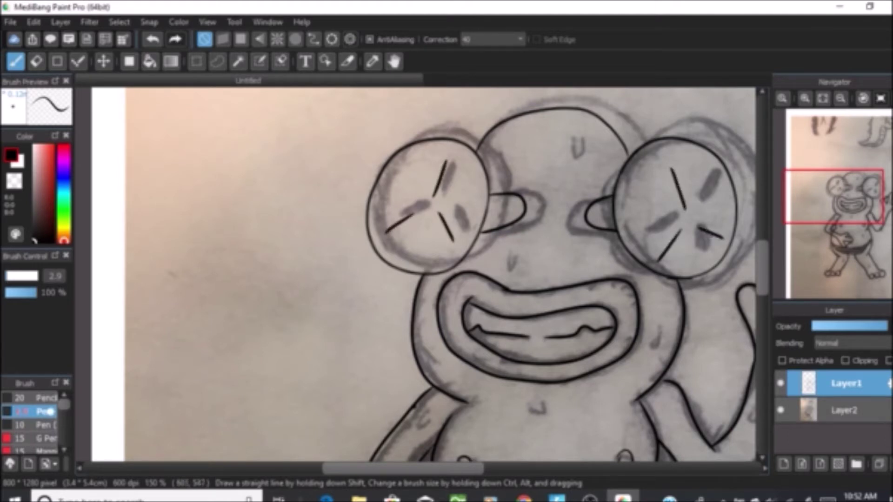
# Hide the sketch layer Layer2 and erase the stray line ends on the upper lip outline with a size 13.5 eraser
pyautogui.scroll(-1, 592, 189)
pyautogui.scroll(-4, 581, 192)
pyautogui.scroll(3, 580, 249)
pyautogui.click(781, 410)
pyautogui.scroll(-3, 531, 411)
pyautogui.scroll(2, 532, 411)
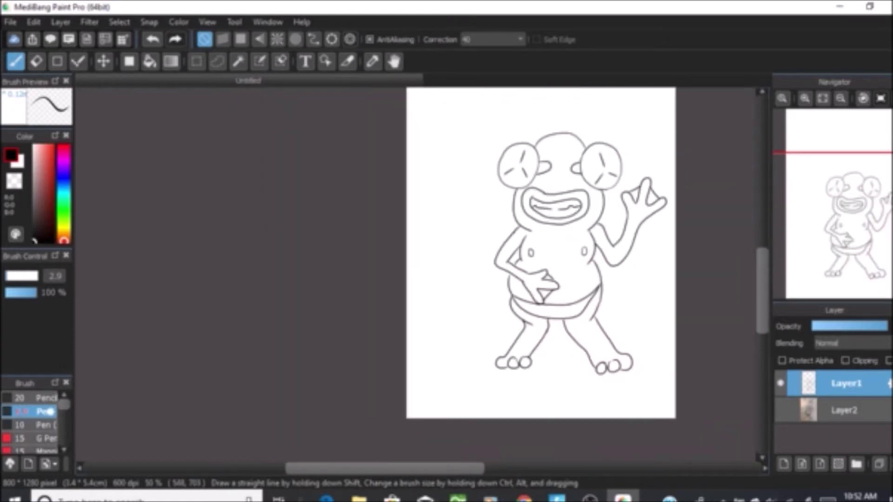
pyautogui.scroll(1, 508, 238)
pyautogui.scroll(4, 558, 176)
pyautogui.press('e')
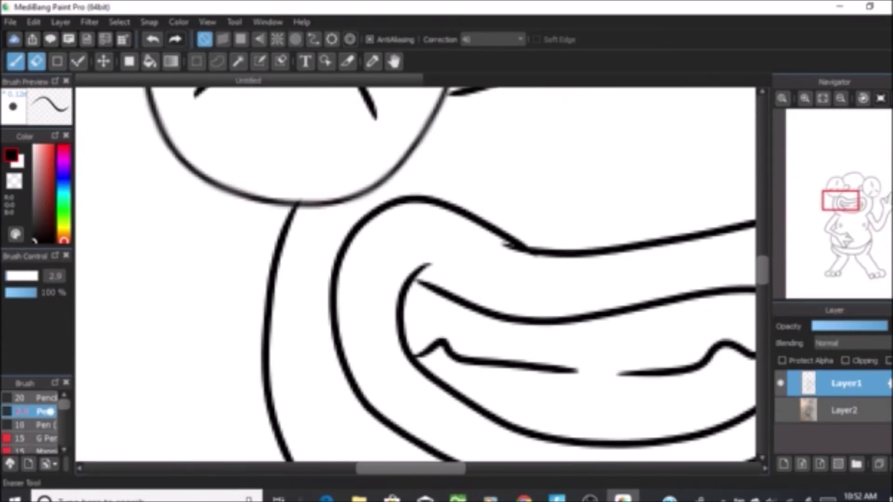
pyautogui.moveTo(513, 272)
pyautogui.mouseDown()
pyautogui.moveTo(534, 271)
pyautogui.moveTo(524, 281)
pyautogui.moveTo(597, 273)
pyautogui.moveTo(578, 275)
pyautogui.mouseUp()
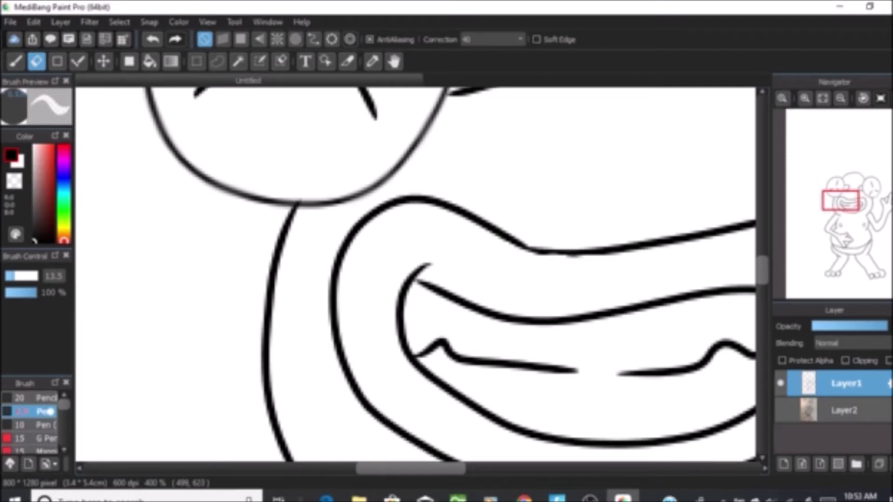
pyautogui.scroll(-3, 578, 275)
pyautogui.scroll(2, 512, 183)
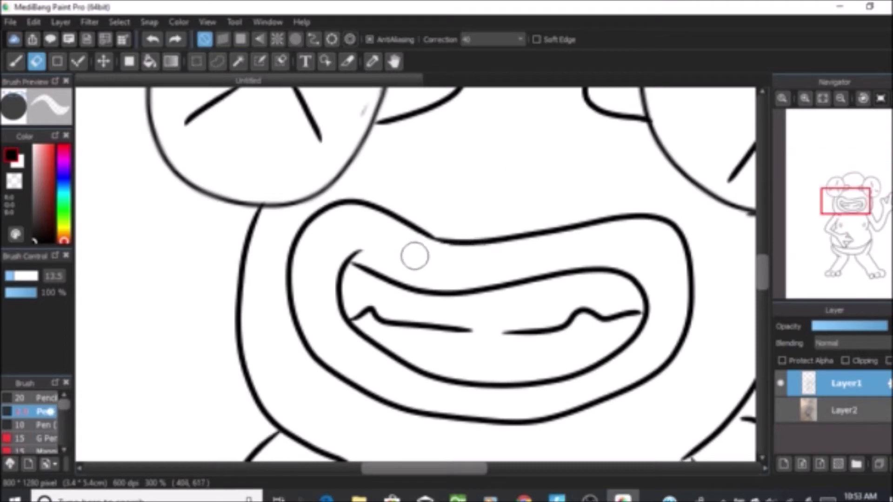
# Erase the right end of the briefs' lower edge near the hip and reduce the eraser size to 8.6
pyautogui.scroll(-6, 416, 249)
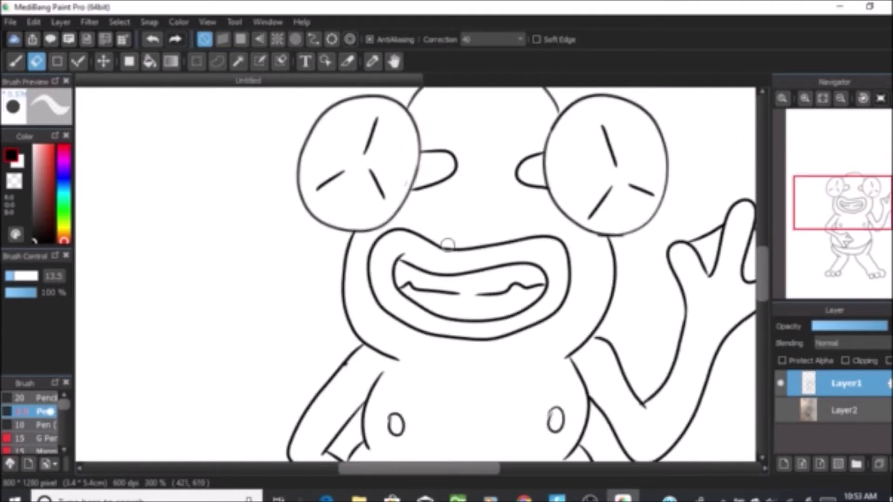
pyautogui.scroll(2, 557, 202)
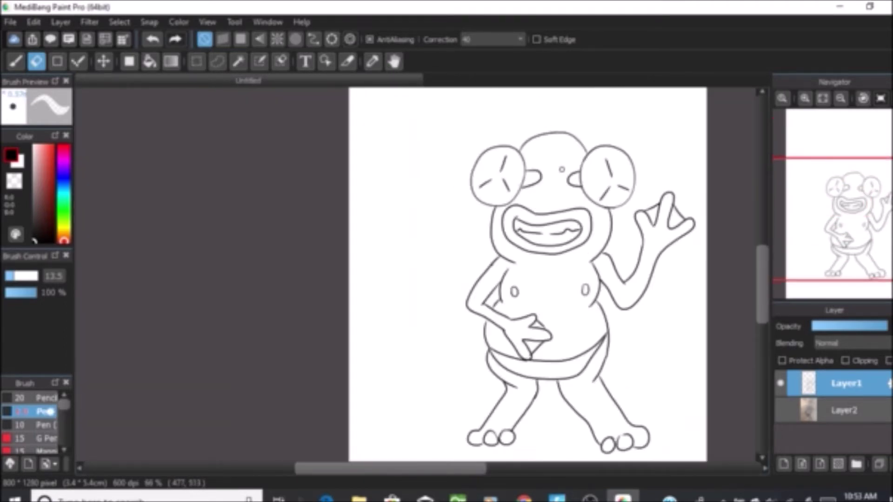
pyautogui.scroll(-1, 555, 359)
pyautogui.scroll(8, 554, 358)
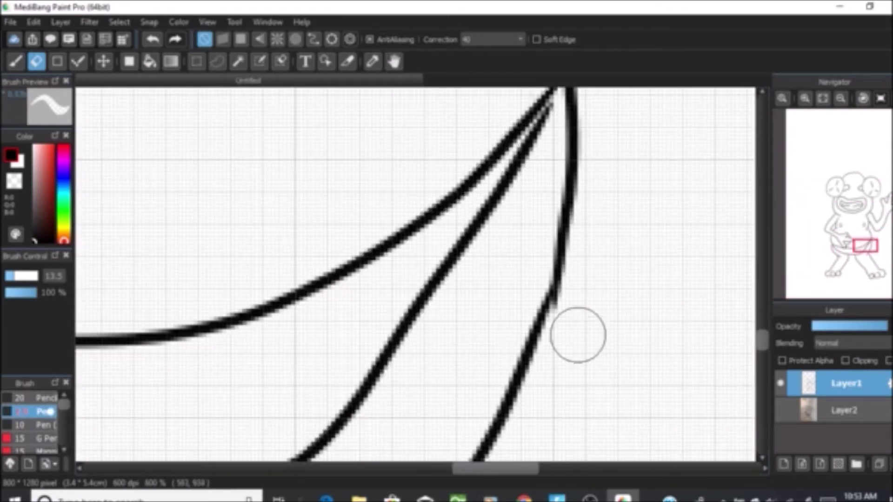
pyautogui.scroll(-7, 583, 274)
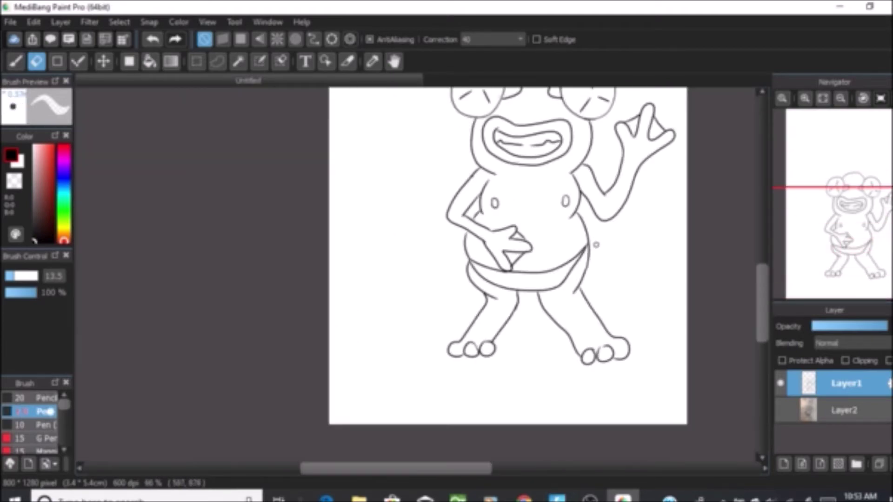
pyautogui.scroll(4, 589, 247)
pyautogui.moveTo(487, 313)
pyautogui.mouseDown()
pyautogui.moveTo(459, 353)
pyautogui.moveTo(566, 214)
pyautogui.moveTo(553, 230)
pyautogui.moveTo(550, 190)
pyautogui.moveTo(571, 194)
pyautogui.moveTo(567, 199)
pyautogui.moveTo(581, 177)
pyautogui.mouseUp()
pyautogui.press('[')
pyautogui.press('[')
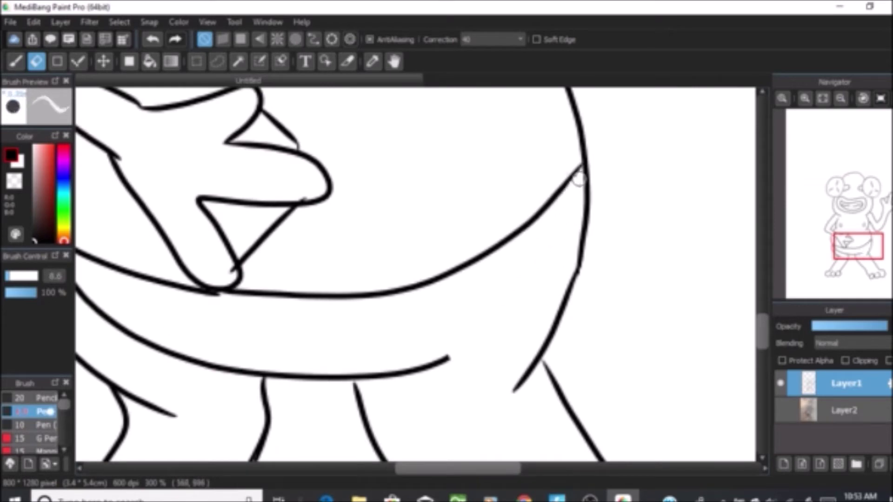
# Redraw the right end of the briefs' lower edge with the pen as a curve rising to the hip outline
pyautogui.press('b')
pyautogui.moveTo(444, 358); pyautogui.dragTo(540, 269)
pyautogui.hotkey('ctrl', 'z')
pyautogui.moveTo(442, 358)
pyautogui.mouseDown()
pyautogui.moveTo(492, 333)
pyautogui.moveTo(584, 227)
pyautogui.mouseUp()
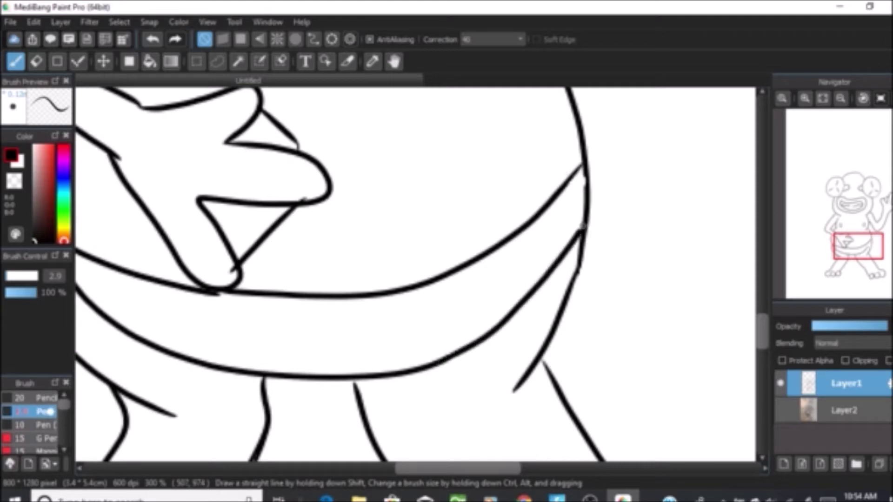
# Erase the overshooting line ends on the belly hand's lower finger webbing and at its wrist with a size 6.8 eraser
pyautogui.scroll(-3, 547, 217)
pyautogui.scroll(1, 434, 195)
pyautogui.scroll(-2, 437, 302)
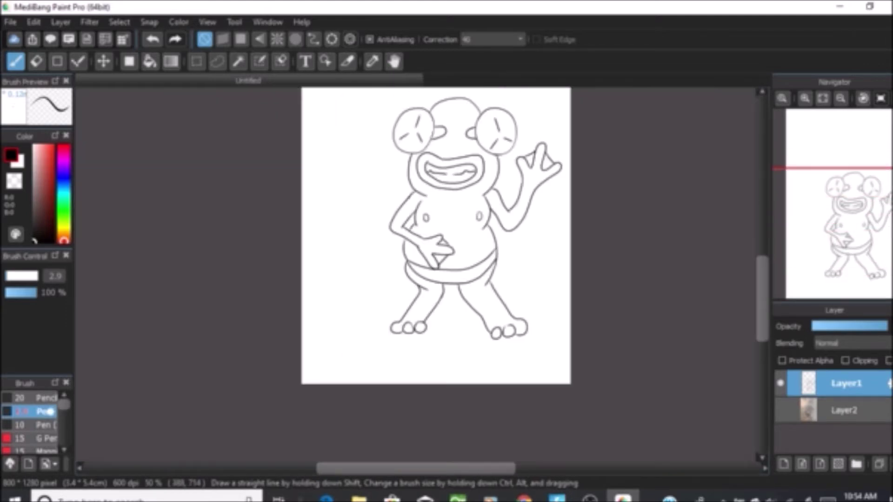
pyautogui.scroll(4, 438, 302)
pyautogui.press('e')
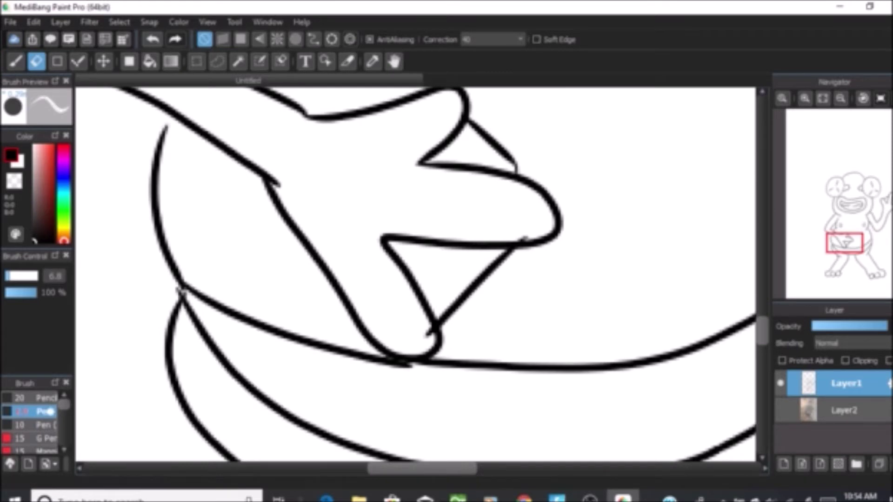
pyautogui.moveTo(414, 329); pyautogui.dragTo(422, 323)
pyautogui.moveTo(534, 229); pyautogui.dragTo(509, 214)
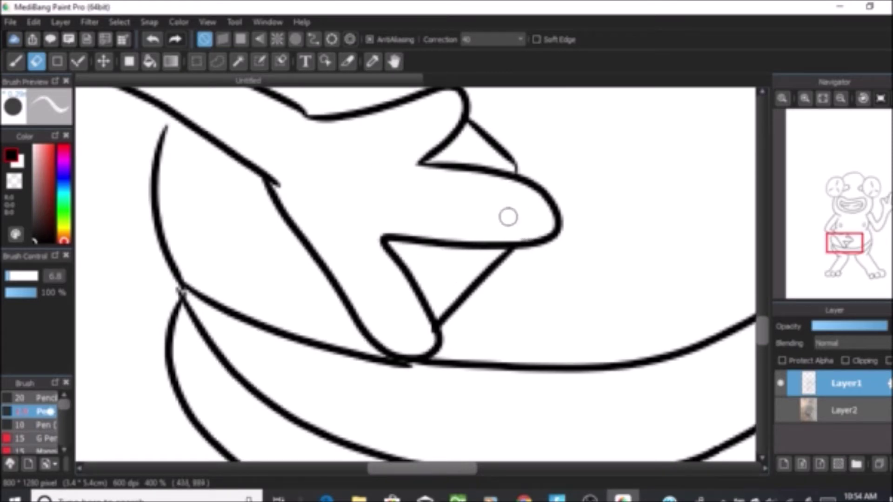
pyautogui.moveTo(281, 185); pyautogui.dragTo(268, 161)
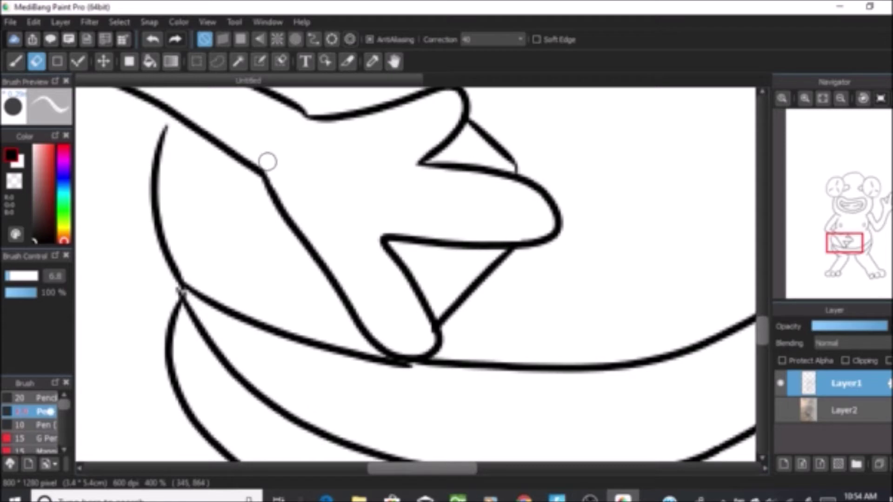
# Touch up the right eye's lower outline with the eraser and check the whole figure for leftover stray marks
pyautogui.scroll(-8, 354, 247)
pyautogui.scroll(3, 353, 218)
pyautogui.scroll(6, 379, 251)
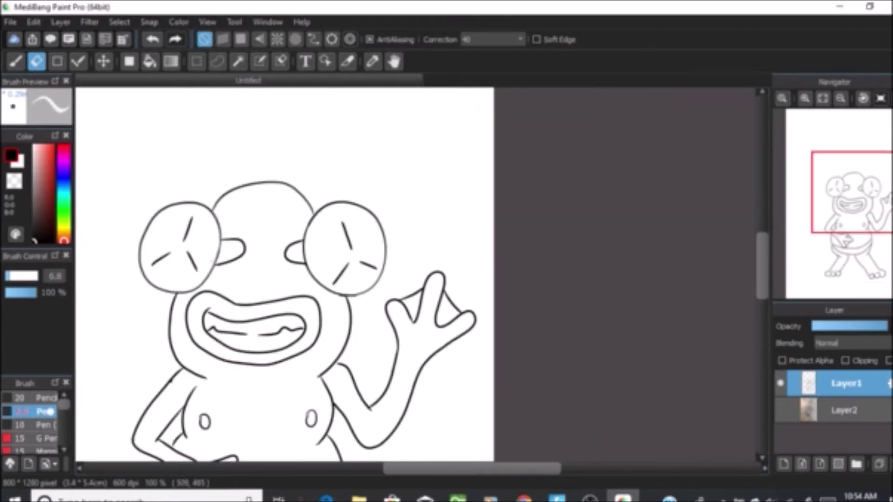
pyautogui.moveTo(348, 277)
pyautogui.mouseDown()
pyautogui.moveTo(314, 287)
pyautogui.moveTo(343, 277)
pyautogui.mouseUp()
pyautogui.scroll(-7, 378, 256)
pyautogui.scroll(3, 383, 326)
pyautogui.scroll(-1, 424, 322)
pyautogui.scroll(4, 323, 303)
pyautogui.scroll(-4, 313, 281)
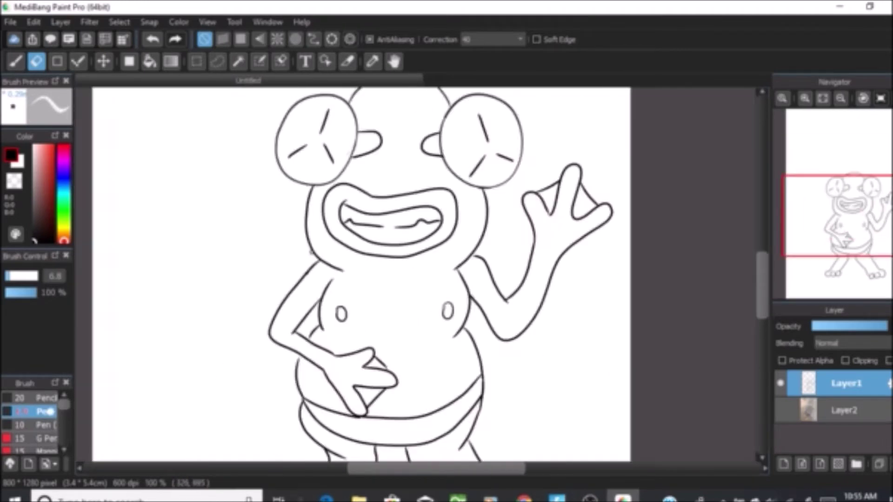
pyautogui.scroll(-2, 336, 275)
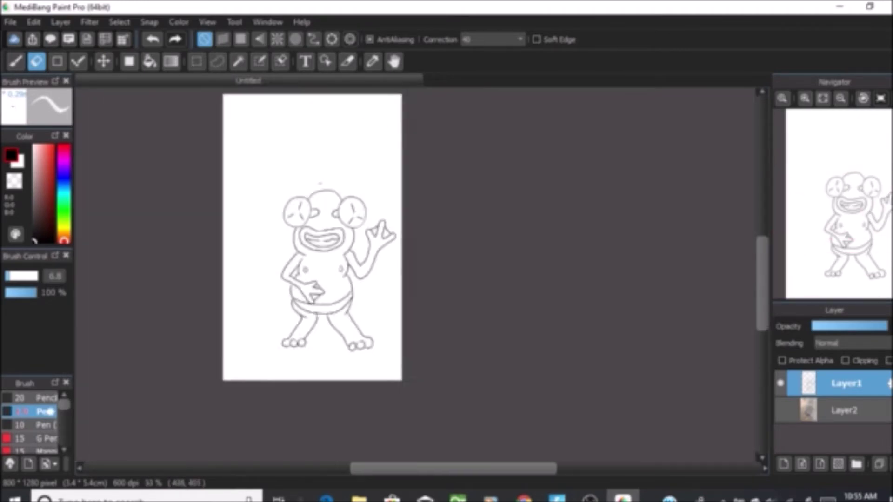
# Move the line art slightly up and to the left on the canvas
pyautogui.scroll(1, 324, 192)
pyautogui.click(104, 61)
pyautogui.moveTo(326, 280); pyautogui.dragTo(310, 288)
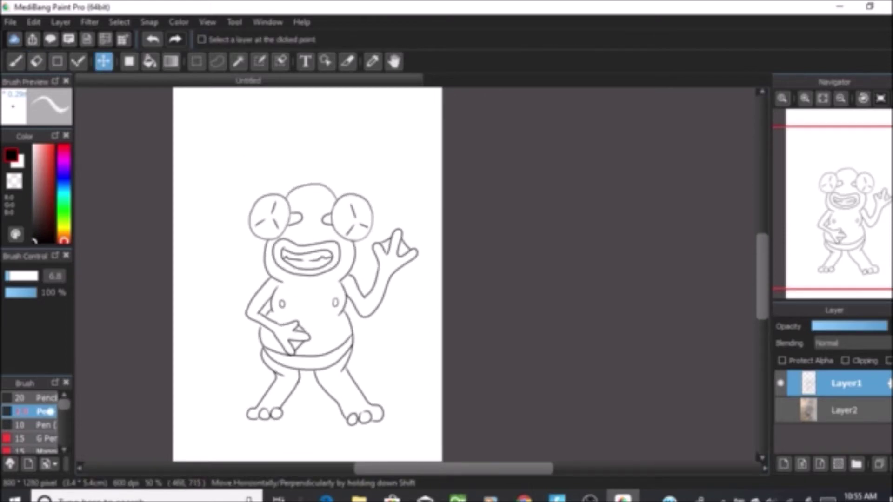
# Add a new layer and place it between the line art layer and the hidden sketch layer
pyautogui.click(60, 22)
pyautogui.click(75, 37)
pyautogui.moveTo(845, 383); pyautogui.dragTo(845, 414)
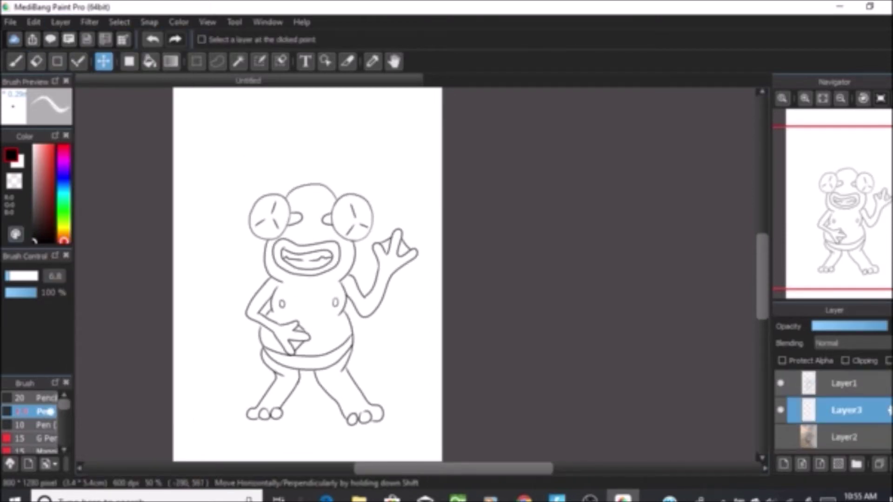
# Choose a bluish green (RGB 102, 158, 116) and fill the torso and lower face on the layer beneath the line art
pyautogui.click(15, 234)
pyautogui.moveTo(533, 199)
pyautogui.mouseDown()
pyautogui.moveTo(514, 188)
pyautogui.moveTo(509, 203)
pyautogui.moveTo(514, 189)
pyautogui.moveTo(516, 207)
pyautogui.mouseUp()
pyautogui.moveTo(590, 254); pyautogui.dragTo(590, 172)
pyautogui.click(608, 367)
pyautogui.click(149, 61)
pyautogui.click(306, 314)
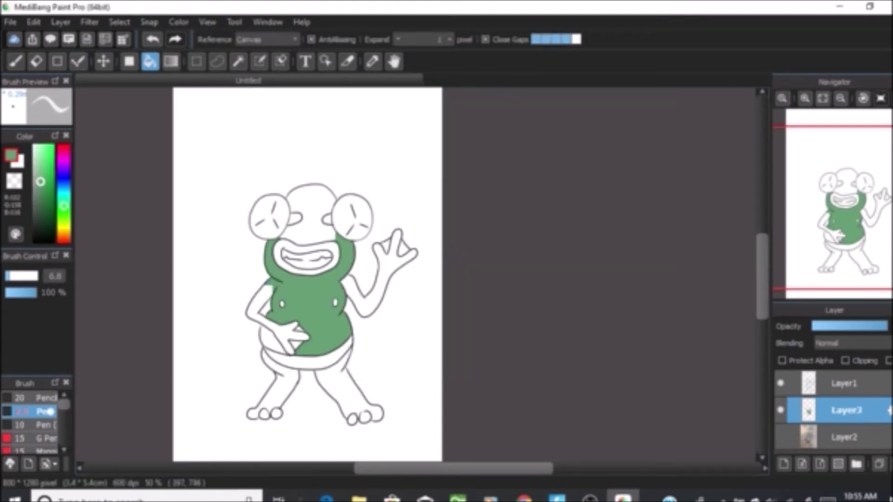
# Fill the head, both arms, the belly hand and the side of the belly behind the wrist with the same green
pyautogui.click(367, 302)
pyautogui.click(311, 209)
pyautogui.click(351, 291)
pyautogui.click(256, 309)
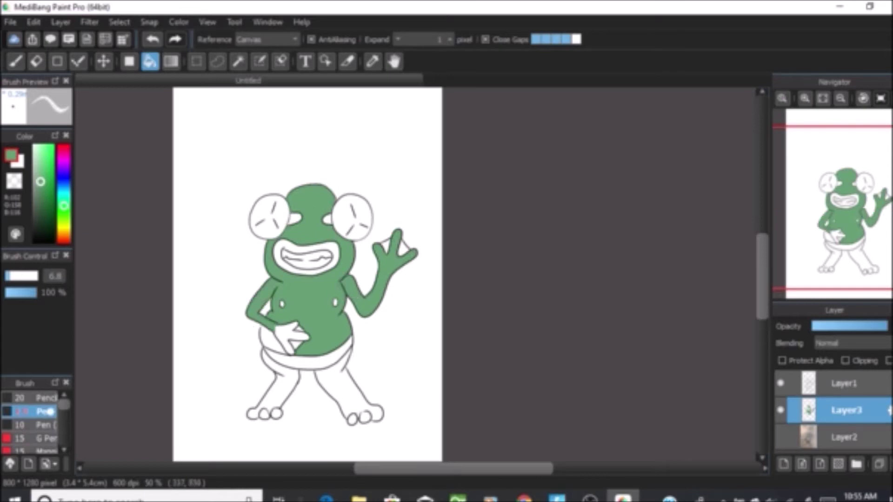
pyautogui.click(286, 333)
pyautogui.hotkey('alt', 'Tab')
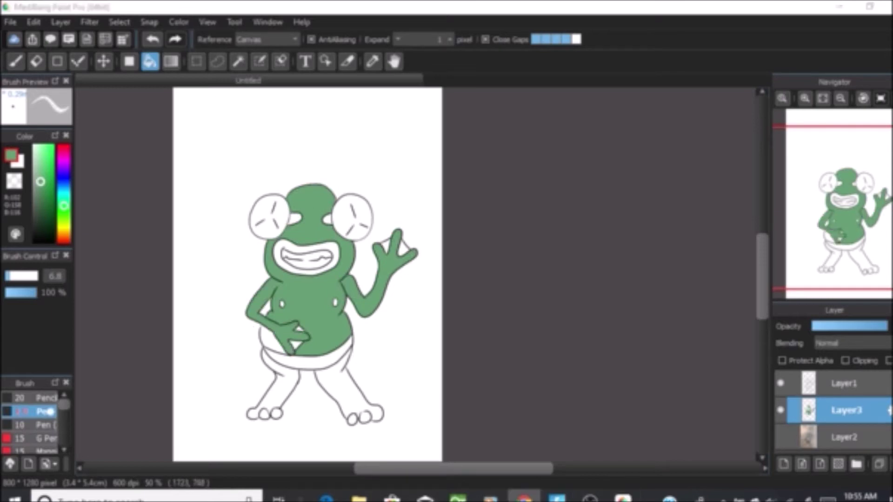
pyautogui.click(270, 341)
# Fill both legs and all the toes with the same green
pyautogui.click(275, 388)
pyautogui.scroll(3, 279, 414)
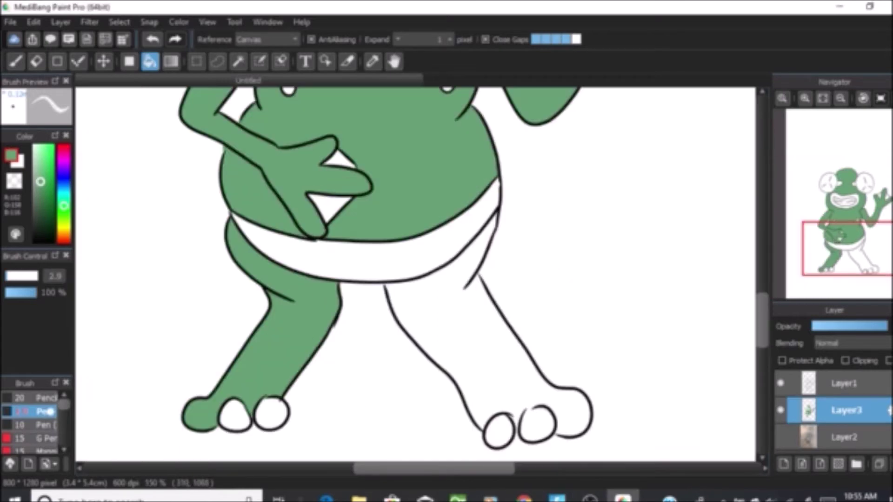
pyautogui.click(272, 413)
pyautogui.click(235, 416)
pyautogui.click(466, 354)
pyautogui.click(574, 412)
pyautogui.click(537, 424)
pyautogui.click(498, 431)
pyautogui.scroll(-4, 439, 308)
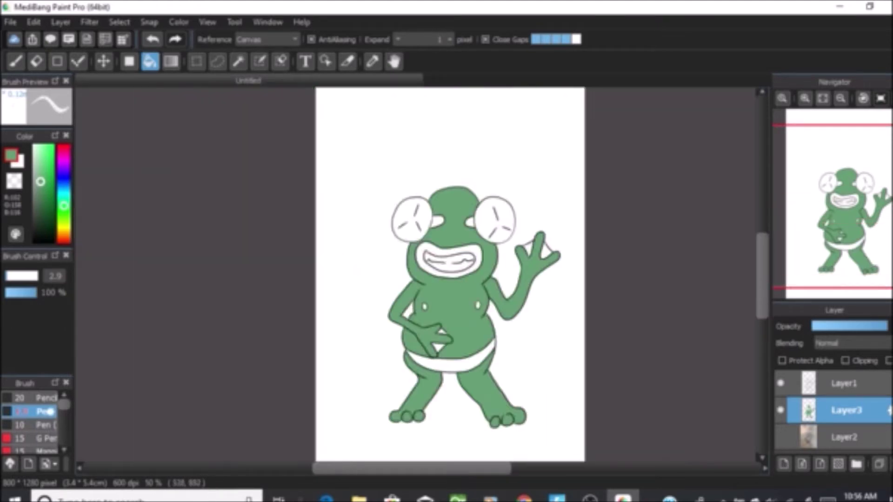
# Choose a yellower green (about #749e61) and recolour the torso, lower face and raised arm with it
pyautogui.scroll(2, 439, 309)
pyautogui.click(15, 234)
pyautogui.moveTo(516, 207)
pyautogui.mouseDown()
pyautogui.moveTo(519, 215)
pyautogui.moveTo(525, 196)
pyautogui.moveTo(531, 204)
pyautogui.mouseUp()
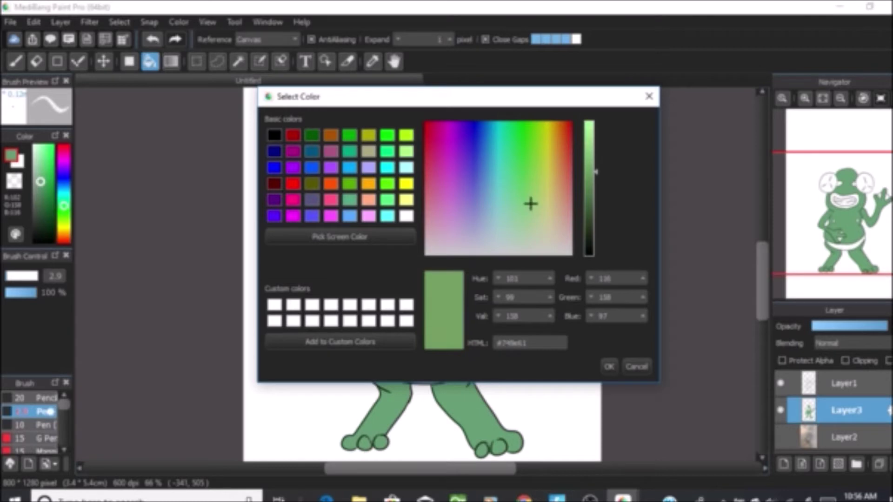
pyautogui.click(610, 366)
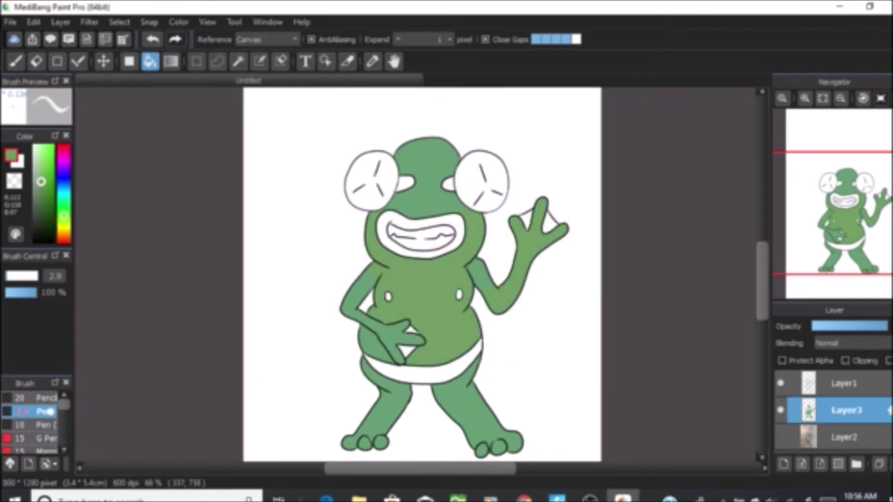
# Dab swatches of both greens beside the figure with the size 20 brush and refill the remaining body parts with the yellower green
pyautogui.click(373, 61)
pyautogui.click(425, 163)
pyautogui.click(15, 61)
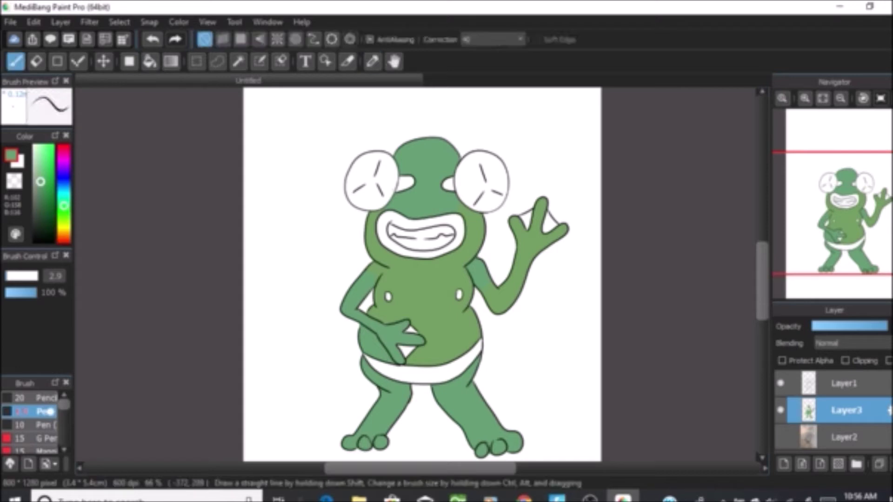
pyautogui.click(33, 398)
pyautogui.click(262, 122)
pyautogui.click(261, 163)
pyautogui.moveTo(283, 110)
pyautogui.mouseDown()
pyautogui.moveTo(285, 119)
pyautogui.moveTo(279, 110)
pyautogui.mouseUp()
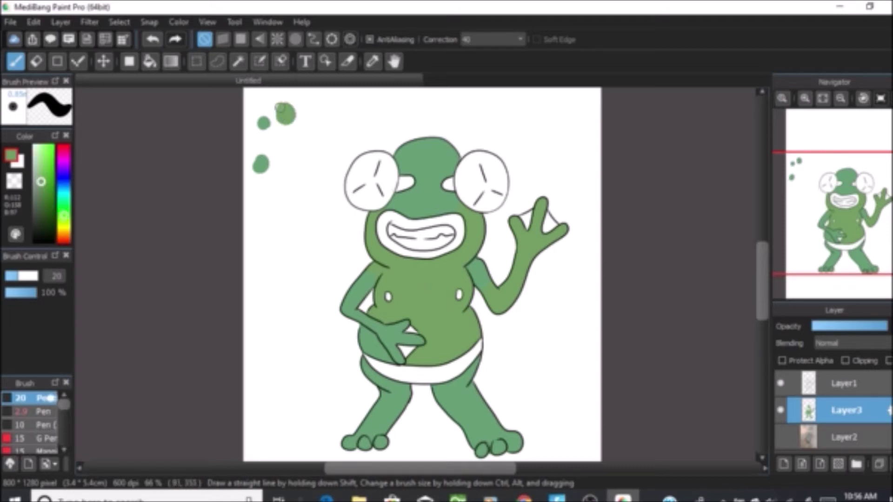
pyautogui.click(150, 61)
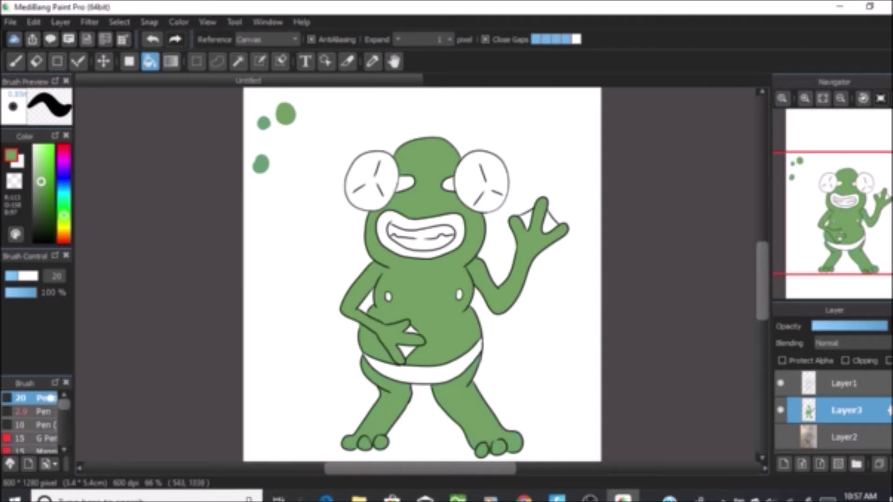
# Add a new layer directly above the green fill layer and sample the bluish-green swatch for the brush
pyautogui.click(61, 21)
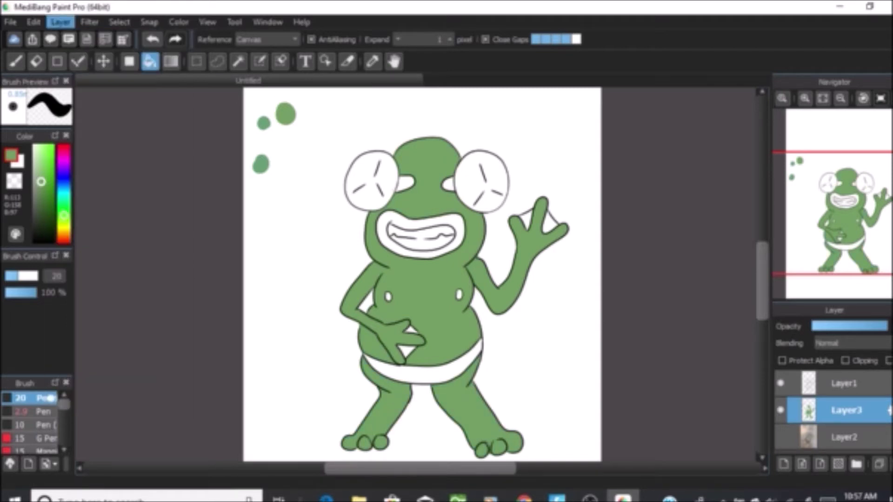
pyautogui.click(70, 35)
pyautogui.rightClick(259, 167)
pyautogui.click(16, 61)
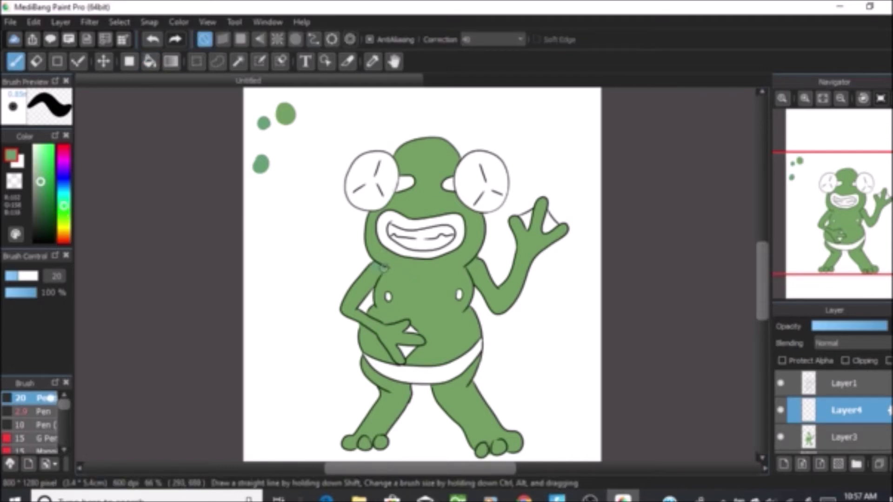
# Choose a darker green (RGB 72, 100, 61) and draw a shadow edge across the left shoulder with the size 2.9 pen
pyautogui.scroll(3, 383, 268)
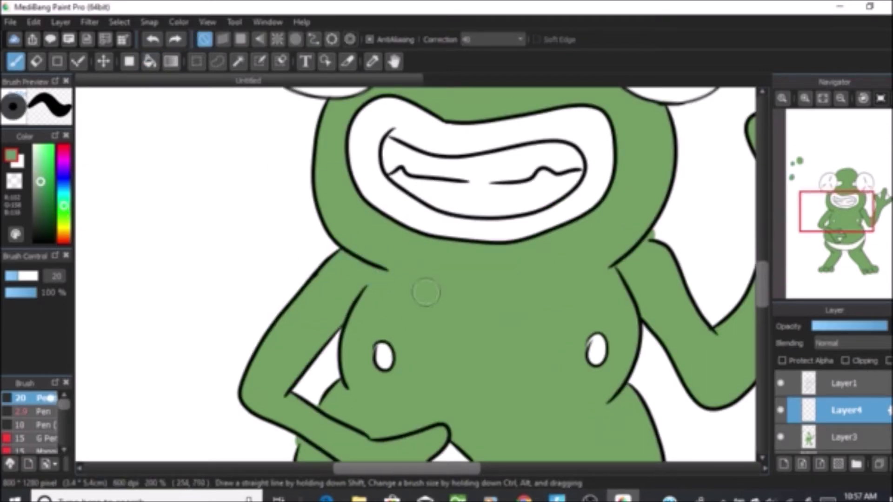
pyautogui.click(12, 155)
pyautogui.click(594, 202)
pyautogui.click(609, 366)
pyautogui.click(37, 412)
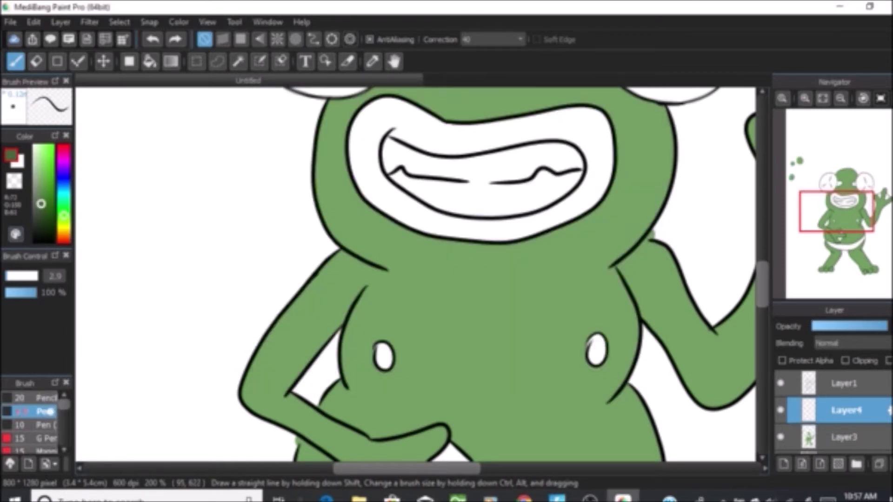
pyautogui.moveTo(346, 263); pyautogui.dragTo(374, 268)
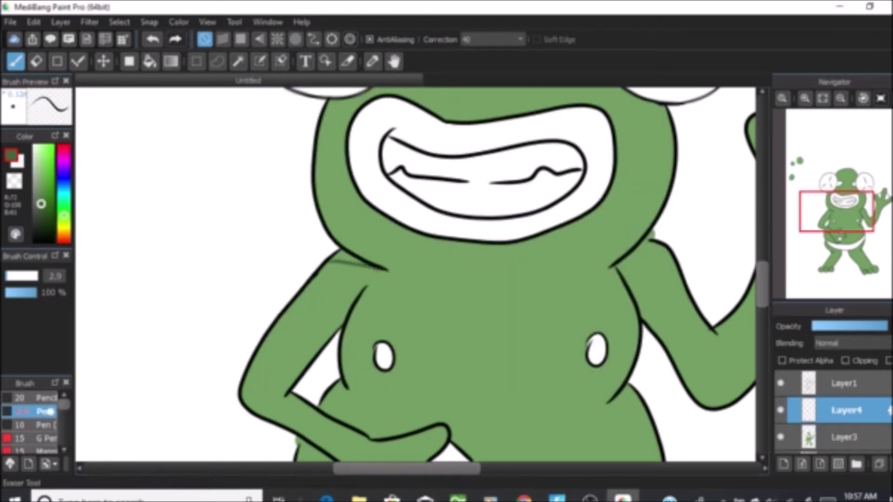
# Erase the green spill beside the right shoulder on the fill layer and return to the shading layer with the brush
pyautogui.press('e')
pyautogui.click(844, 437)
pyautogui.moveTo(654, 234); pyautogui.dragTo(652, 230)
pyautogui.click(846, 410)
pyautogui.press('b')
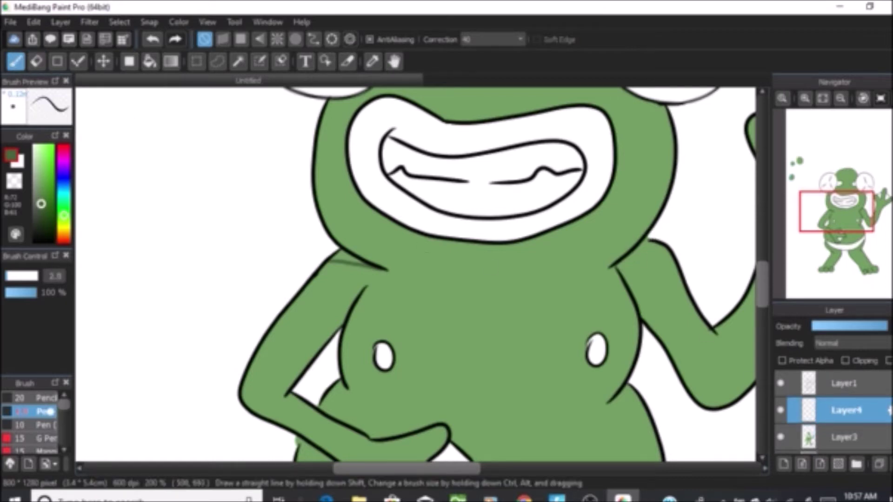
# Outline shadows on the right shoulder, at the raised arm's elbow and on the chest below the chin
pyautogui.moveTo(630, 263); pyautogui.dragTo(675, 265)
pyautogui.moveTo(679, 374)
pyautogui.mouseDown()
pyautogui.moveTo(702, 388)
pyautogui.moveTo(744, 378)
pyautogui.mouseUp()
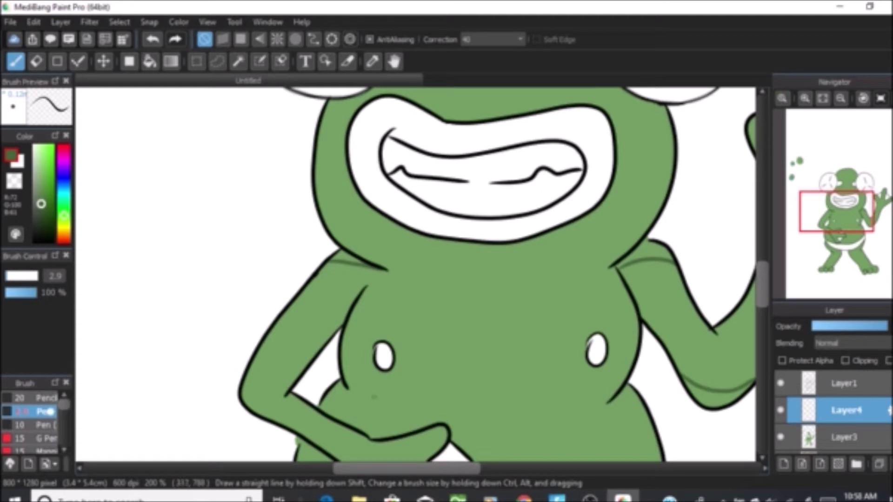
pyautogui.moveTo(514, 283)
pyautogui.mouseDown()
pyautogui.moveTo(536, 286)
pyautogui.moveTo(493, 295)
pyautogui.moveTo(433, 274)
pyautogui.mouseUp()
pyautogui.moveTo(433, 274); pyautogui.dragTo(457, 284)
pyautogui.scroll(-3, 466, 240)
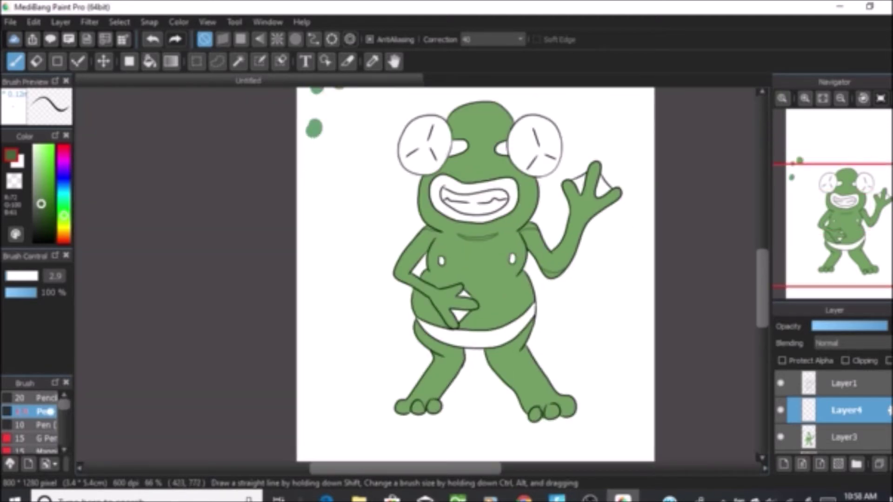
# Outline the shadows cast by both eyes onto the sides of the face
pyautogui.scroll(4, 446, 213)
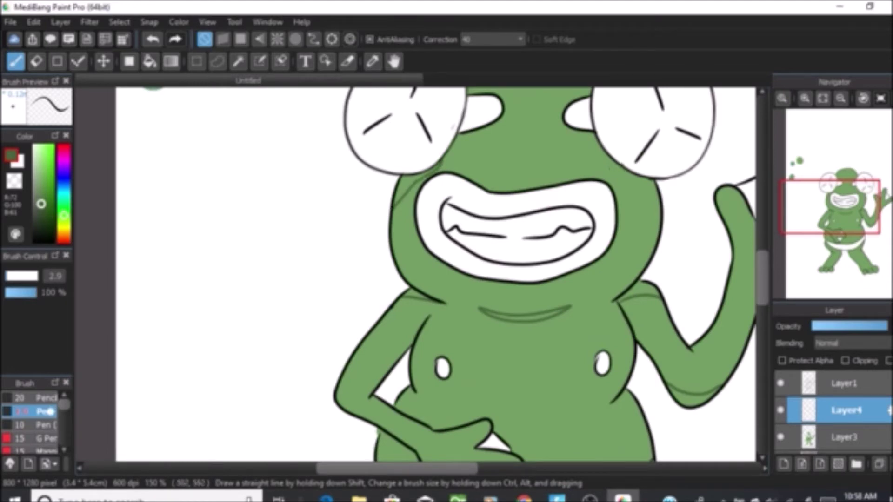
pyautogui.moveTo(627, 175); pyautogui.dragTo(658, 199)
pyautogui.scroll(-5, 437, 274)
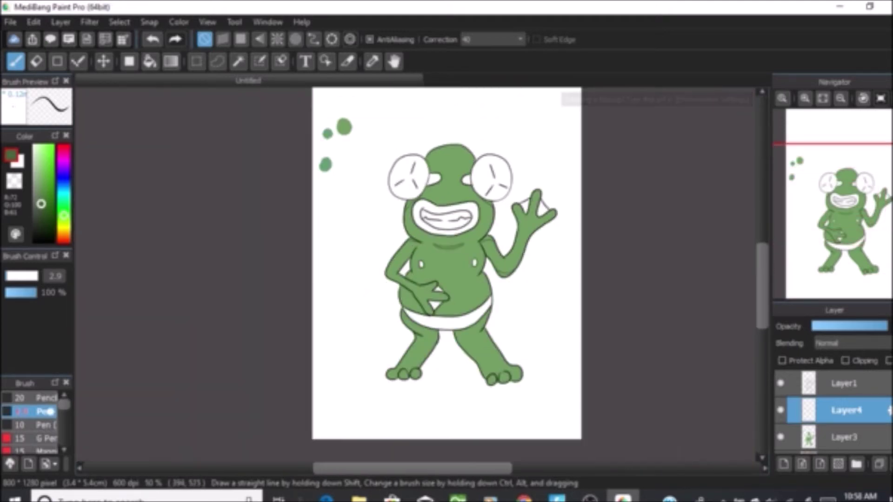
# Outline shadows at the bent arm's elbow and beneath its forearm and hand, and shade below both nipples
pyautogui.scroll(5, 437, 274)
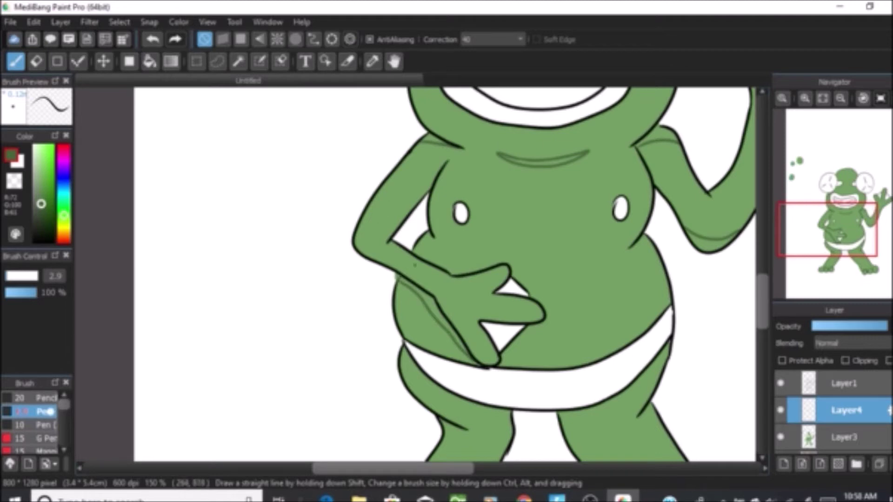
pyautogui.scroll(-3, 400, 268)
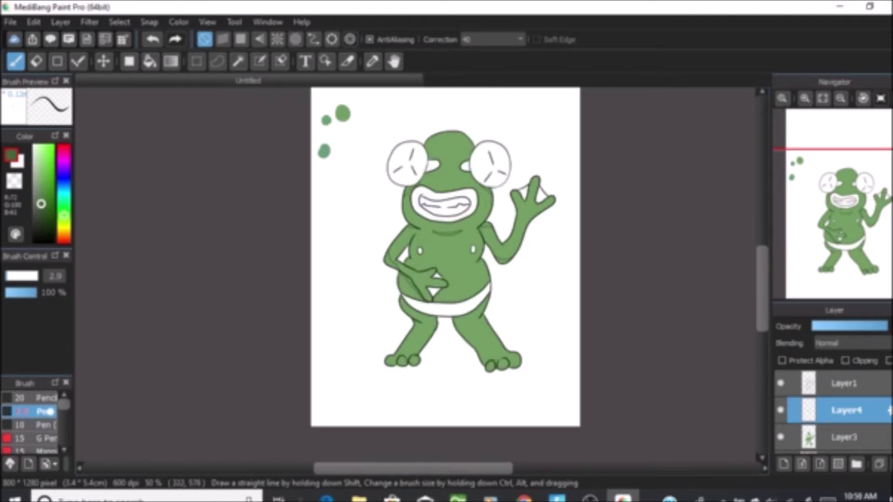
pyautogui.scroll(4, 460, 256)
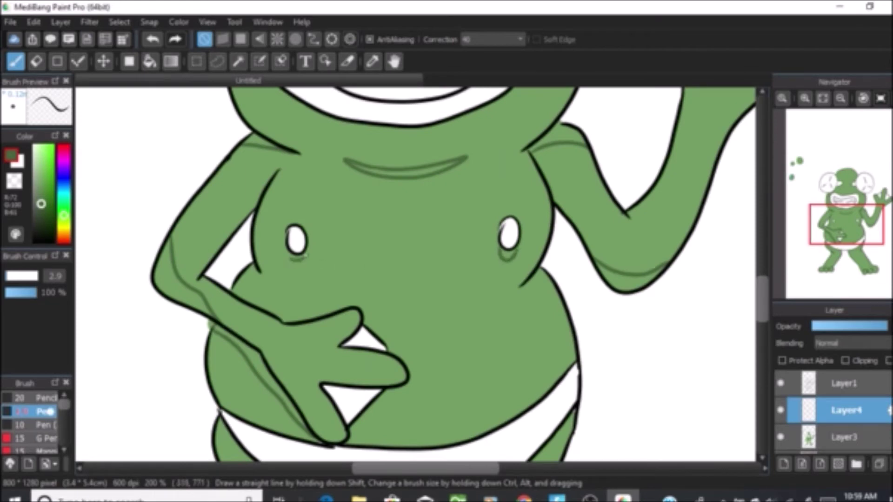
pyautogui.press('e')
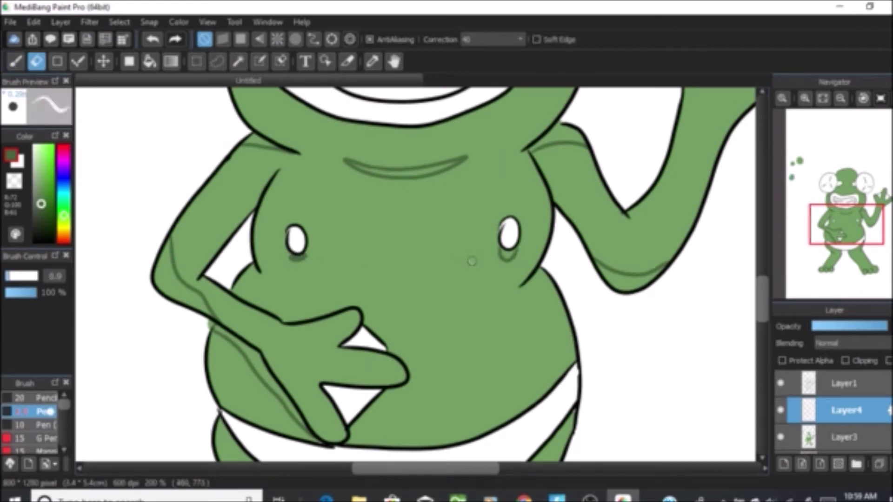
pyautogui.press('b')
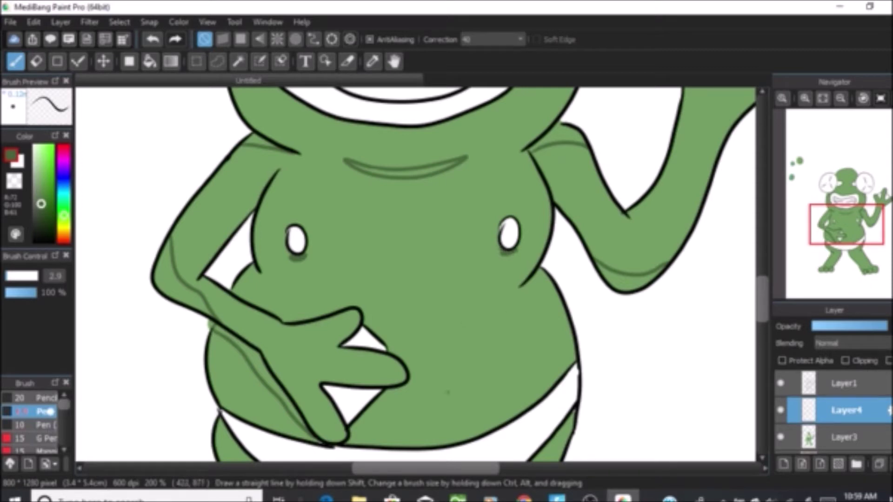
# Outline shadows along the right side of the belly, on the right thigh below the briefs and under the left thigh fold
pyautogui.moveTo(559, 305); pyautogui.dragTo(555, 383)
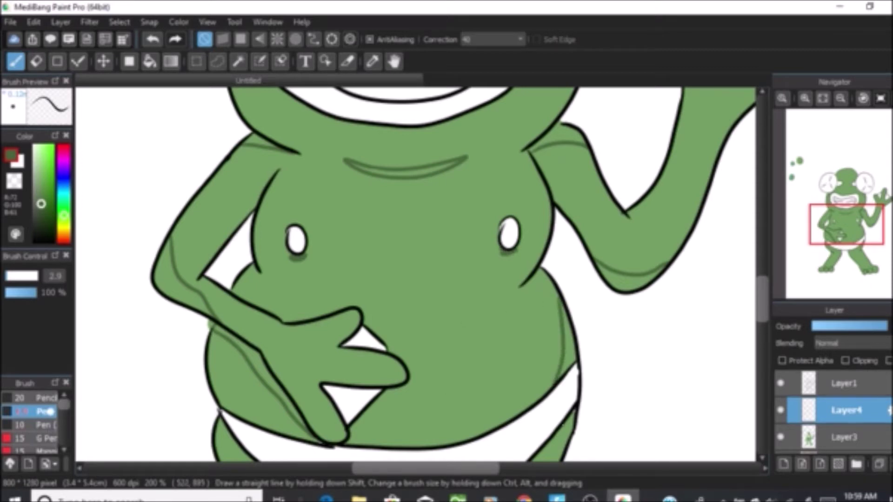
pyautogui.scroll(-3, 563, 424)
pyautogui.scroll(2, 569, 366)
pyautogui.moveTo(575, 302); pyautogui.dragTo(552, 353)
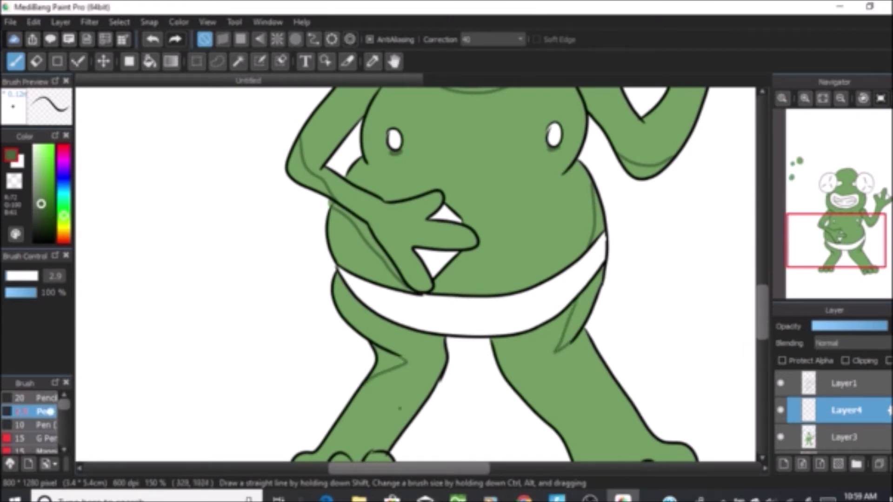
pyautogui.scroll(-3, 423, 274)
pyautogui.scroll(3, 409, 301)
# Draw shadow edges along the inner thighs and across the toes of both feet
pyautogui.moveTo(412, 268); pyautogui.dragTo(429, 311)
pyautogui.moveTo(344, 255); pyautogui.dragTo(337, 295)
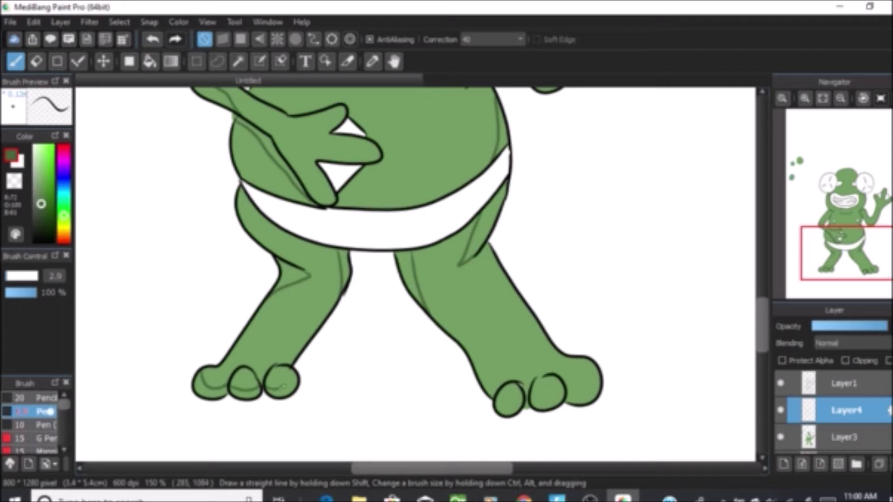
pyautogui.moveTo(532, 394); pyautogui.dragTo(565, 395)
pyautogui.scroll(-3, 572, 391)
pyautogui.scroll(3, 367, 265)
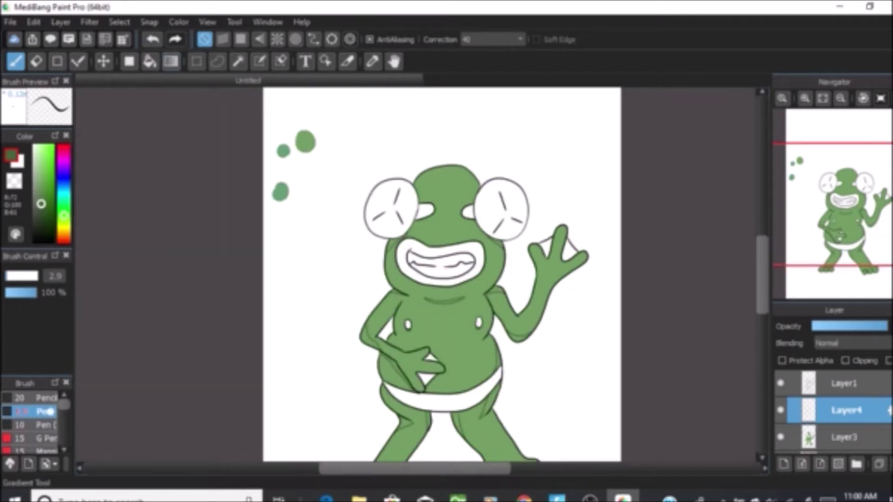
# Fill the shadow under the left eye with dark green and erase its ragged edge with the size 6.8 eraser
pyautogui.press('g')
pyautogui.scroll(4, 358, 258)
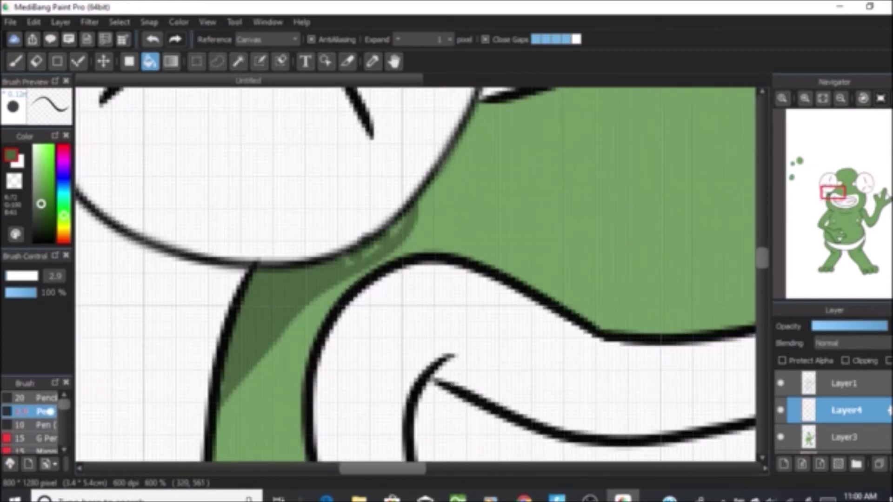
pyautogui.scroll(-3, 372, 261)
pyautogui.scroll(2, 372, 261)
pyautogui.press('e')
pyautogui.moveTo(297, 290)
pyautogui.mouseDown()
pyautogui.moveTo(279, 280)
pyautogui.moveTo(310, 265)
pyautogui.moveTo(261, 296)
pyautogui.moveTo(274, 273)
pyautogui.moveTo(315, 245)
pyautogui.mouseUp()
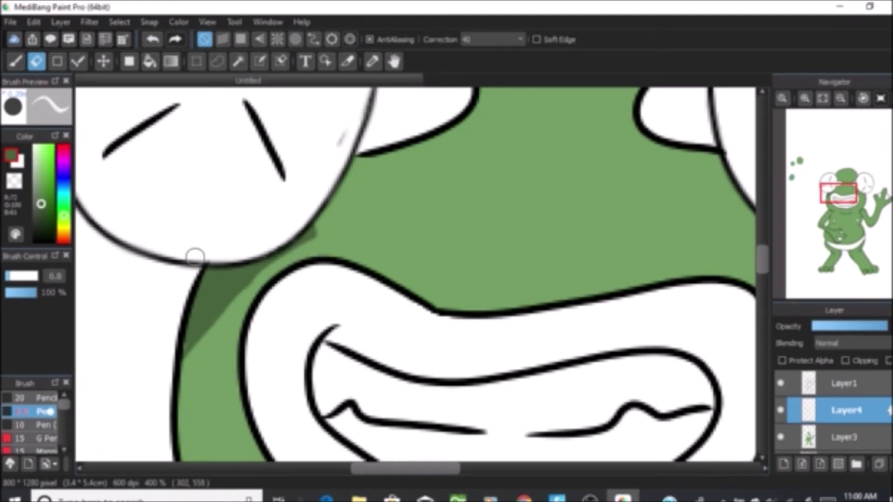
# Fill the shadow under the right eye with dark green, including the small gap at its outer edge
pyautogui.scroll(-4, 251, 300)
pyautogui.scroll(3, 393, 253)
pyautogui.press('g')
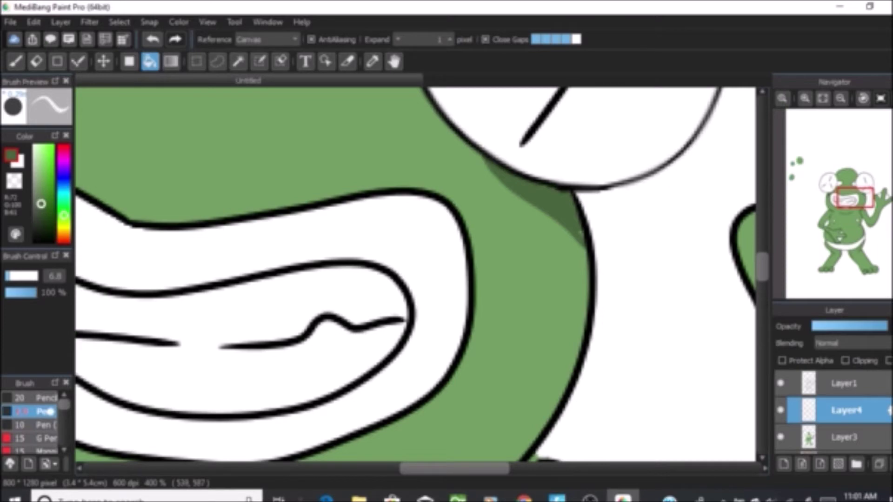
pyautogui.click(581, 233)
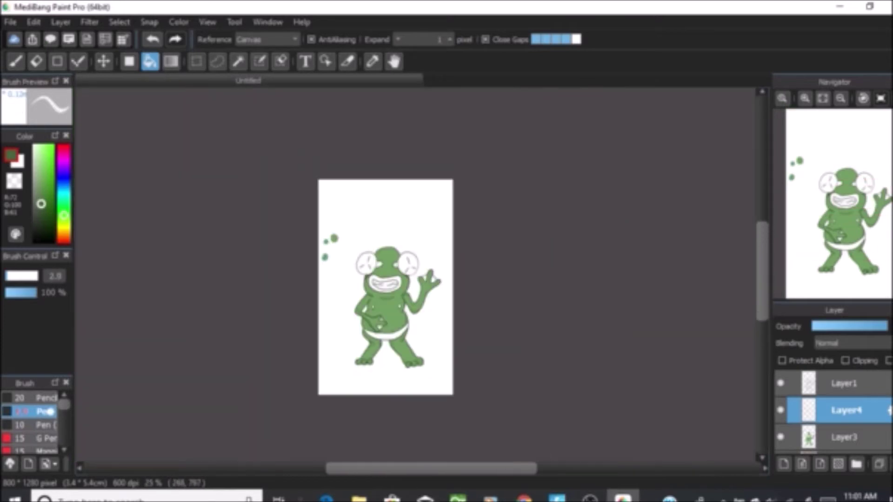
# Fill the curved chest shadow below the chin with dark green, including the small gaps near both ends
pyautogui.scroll(5, 384, 298)
pyautogui.click(419, 259)
pyautogui.click(314, 248)
pyautogui.click(293, 240)
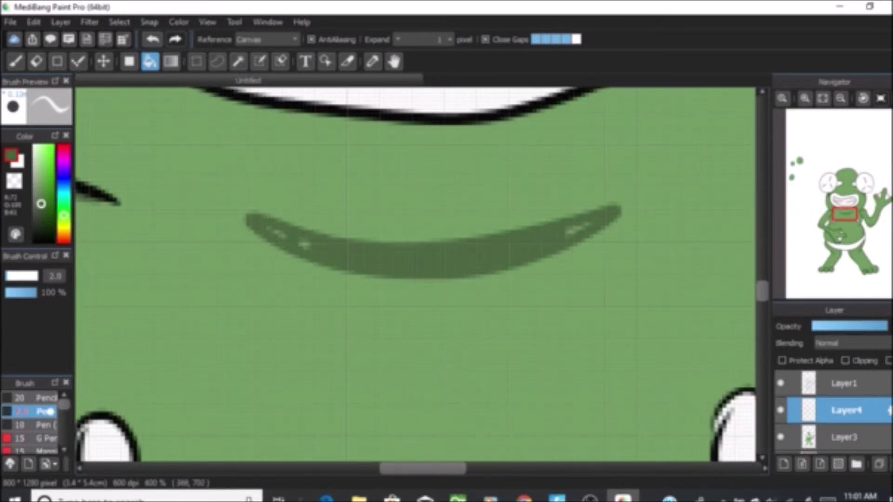
pyautogui.click(278, 233)
pyautogui.click(304, 245)
pyautogui.click(578, 230)
pyautogui.scroll(-5, 298, 228)
pyautogui.scroll(3, 253, 221)
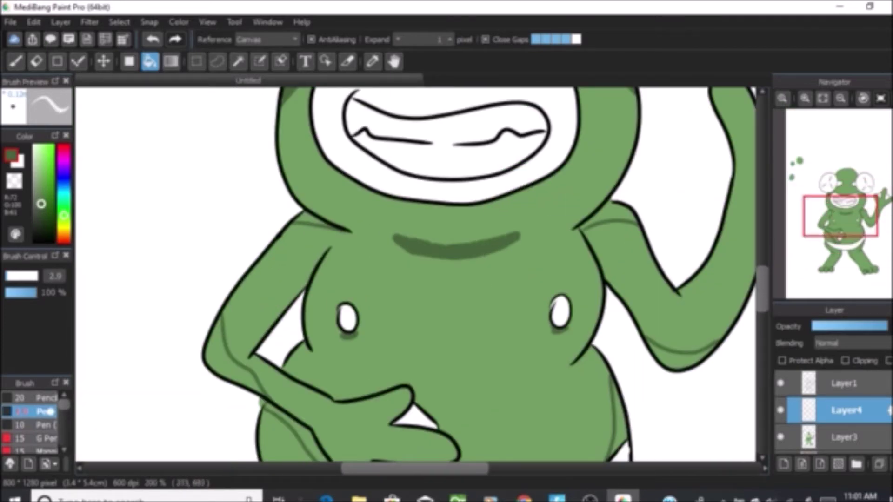
# Smooth the upper and lower edges of the curved chest shadow with the size 6.8 eraser
pyautogui.scroll(3, 505, 232)
pyautogui.press('e')
pyautogui.moveTo(315, 259)
pyautogui.mouseDown()
pyautogui.moveTo(167, 222)
pyautogui.moveTo(342, 261)
pyautogui.moveTo(405, 256)
pyautogui.moveTo(546, 217)
pyautogui.mouseUp()
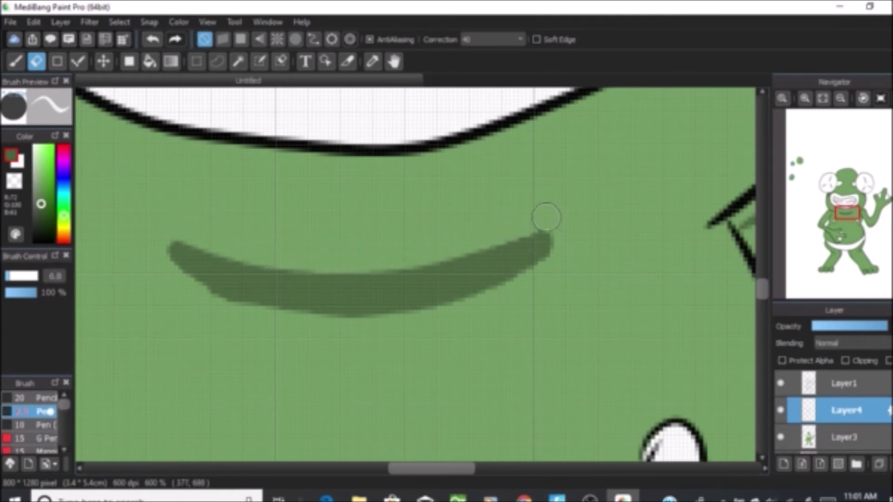
pyautogui.moveTo(189, 291)
pyautogui.mouseDown()
pyautogui.moveTo(339, 320)
pyautogui.moveTo(483, 299)
pyautogui.moveTo(551, 254)
pyautogui.mouseUp()
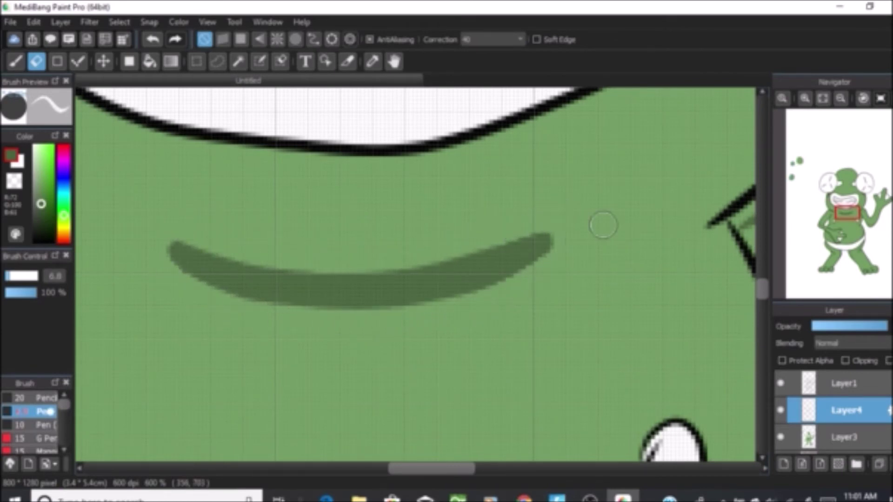
# Fill the shadows on both shoulders with dark green and erase the spot where the raised arm's shoulder meets the head
pyautogui.scroll(-3, 603, 225)
pyautogui.scroll(3, 308, 285)
pyautogui.press('g')
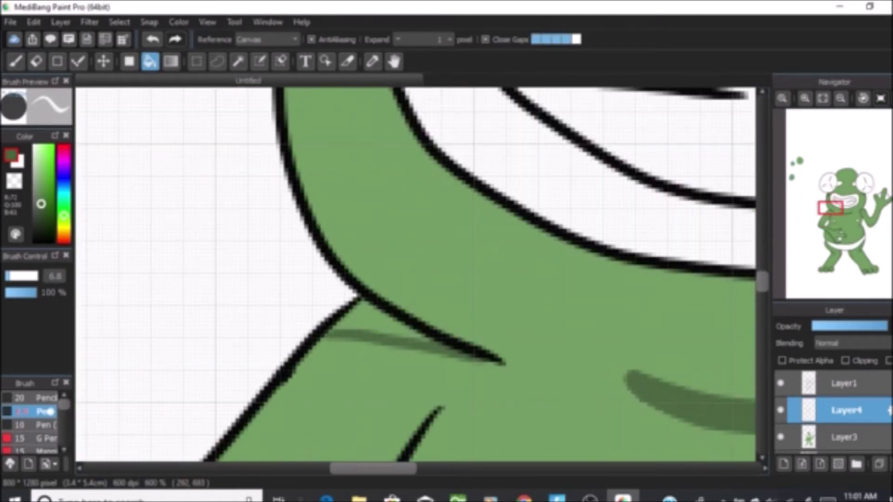
pyautogui.click(372, 322)
pyautogui.click(333, 328)
pyautogui.scroll(-5, 339, 372)
pyautogui.scroll(4, 549, 363)
pyautogui.click(540, 321)
pyautogui.click(37, 61)
pyautogui.click(537, 287)
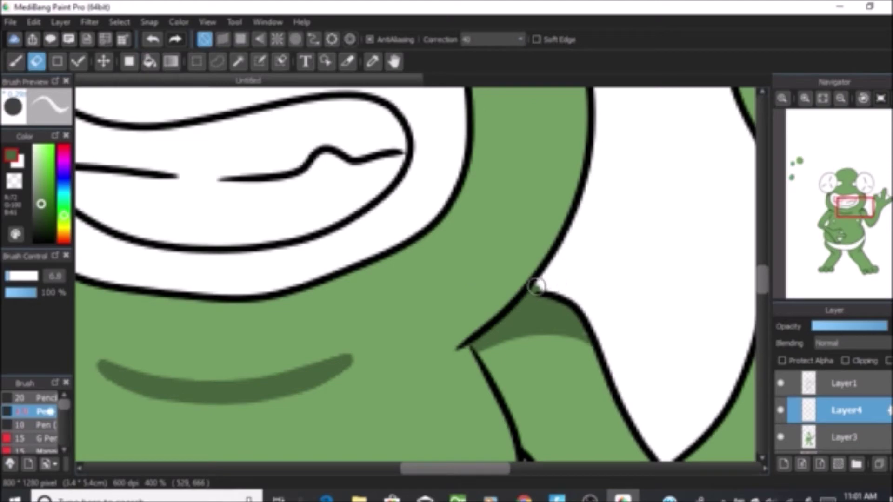
# On Layer3, fill the shadows under the raised arm's elbow and along the belly's right side with dark green
pyautogui.click(844, 437)
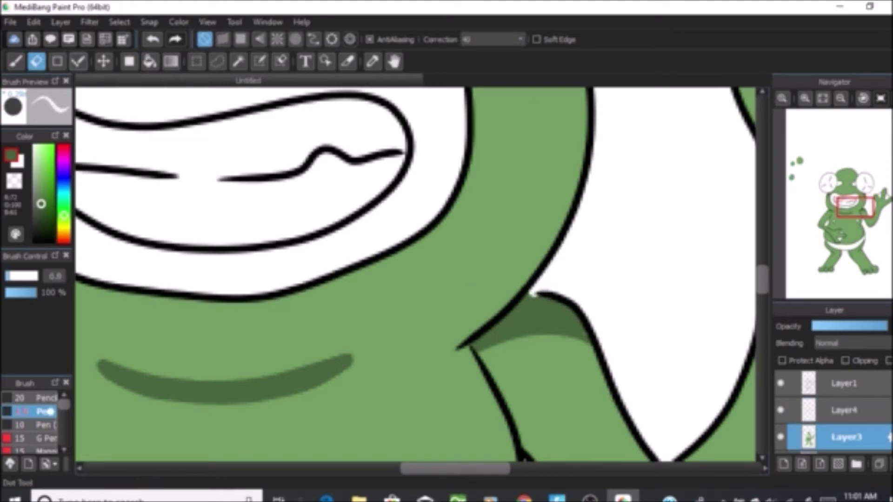
pyautogui.press('b')
pyautogui.scroll(-5, 542, 294)
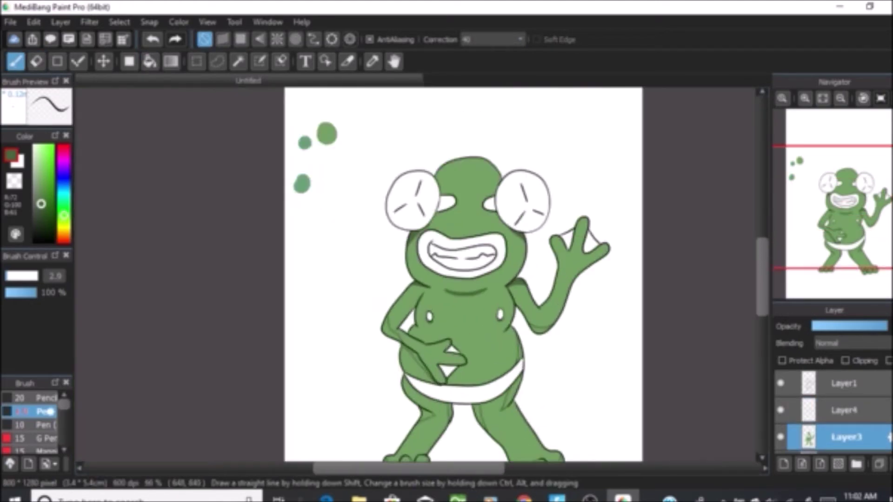
pyautogui.scroll(4, 516, 211)
pyautogui.press('g')
pyautogui.click(521, 309)
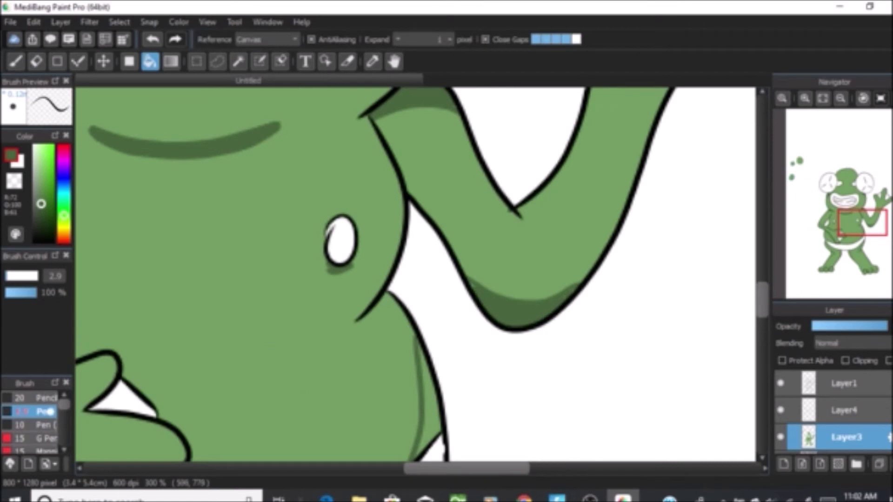
pyautogui.scroll(-3, 484, 283)
pyautogui.scroll(2, 505, 335)
pyautogui.click(509, 325)
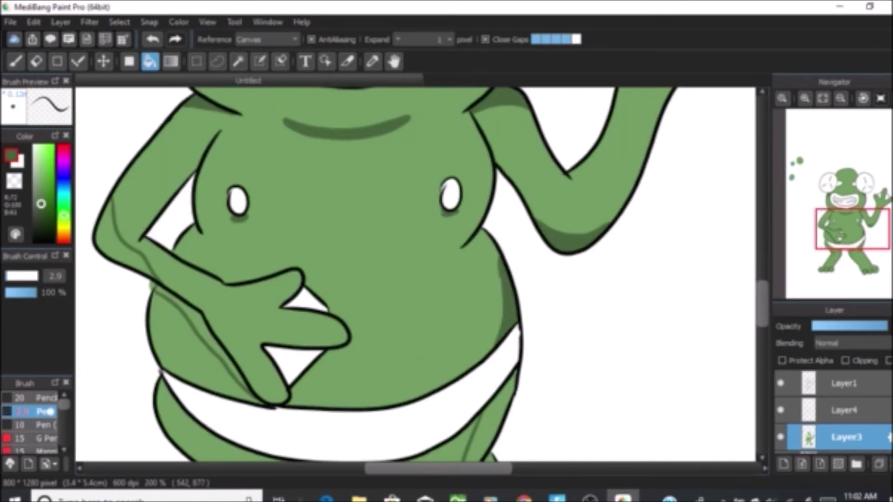
# Fill the shadows on the right outer hip and along both inner thighs with dark green
pyautogui.scroll(2, 491, 458)
pyautogui.click(485, 414)
pyautogui.scroll(-5, 485, 416)
pyautogui.scroll(4, 458, 430)
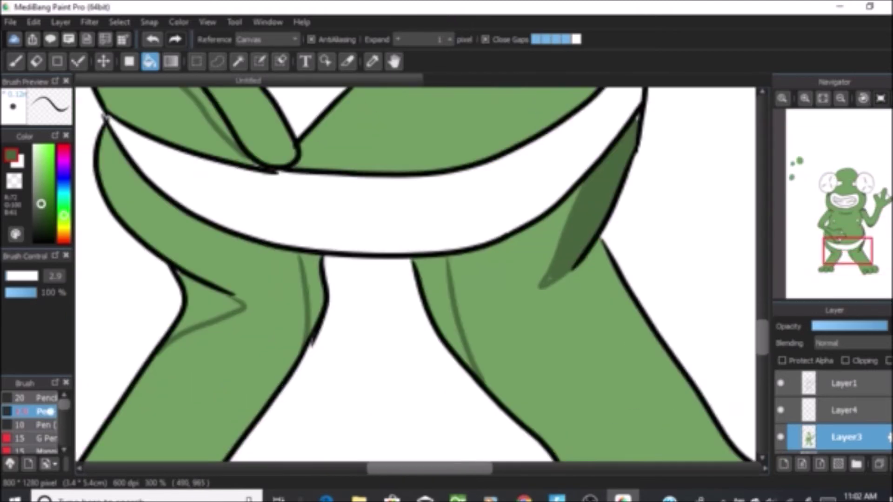
pyautogui.click(435, 297)
pyautogui.click(315, 296)
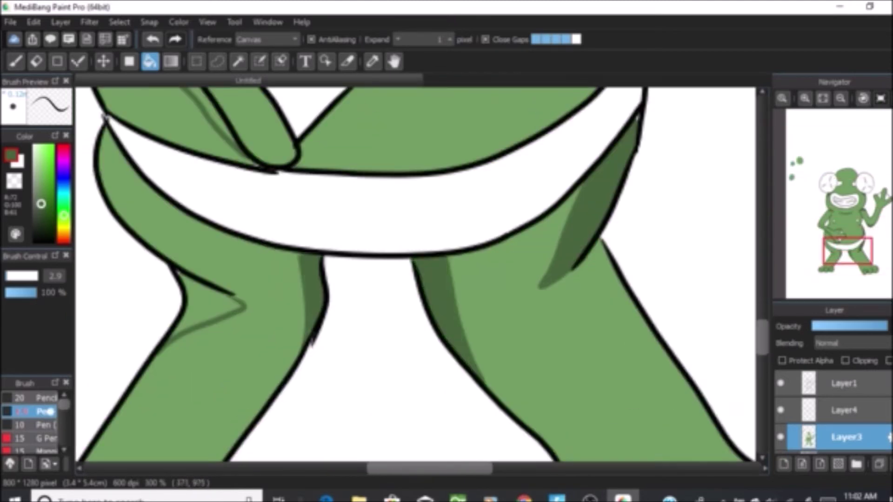
# Fill the shadow below the left thigh's crease with dark green and undo the stray extra fill
pyautogui.scroll(-2, 318, 296)
pyautogui.scroll(2, 272, 293)
pyautogui.click(284, 325)
pyautogui.click(279, 311)
pyautogui.hotkey('ctrl', 'z')
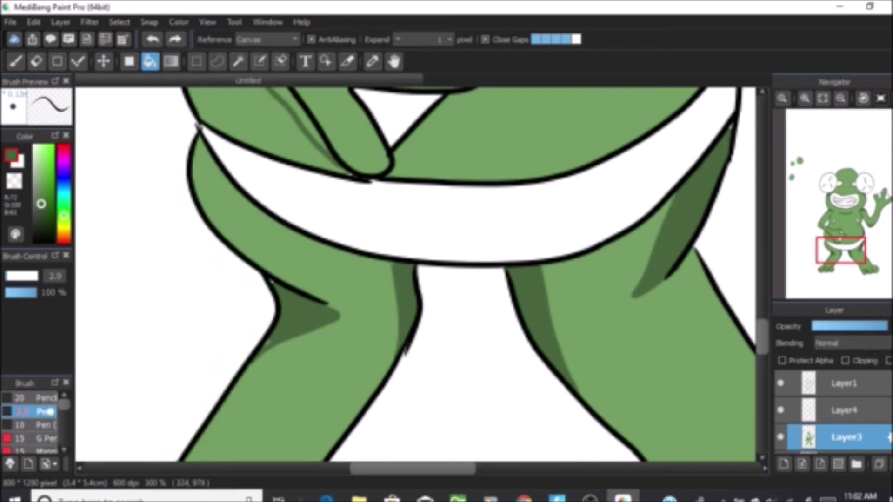
pyautogui.scroll(3, 283, 287)
pyautogui.click(252, 273)
pyautogui.click(244, 436)
# Fill the lower part of each toe on both feet with dark green shading
pyautogui.scroll(-8, 249, 434)
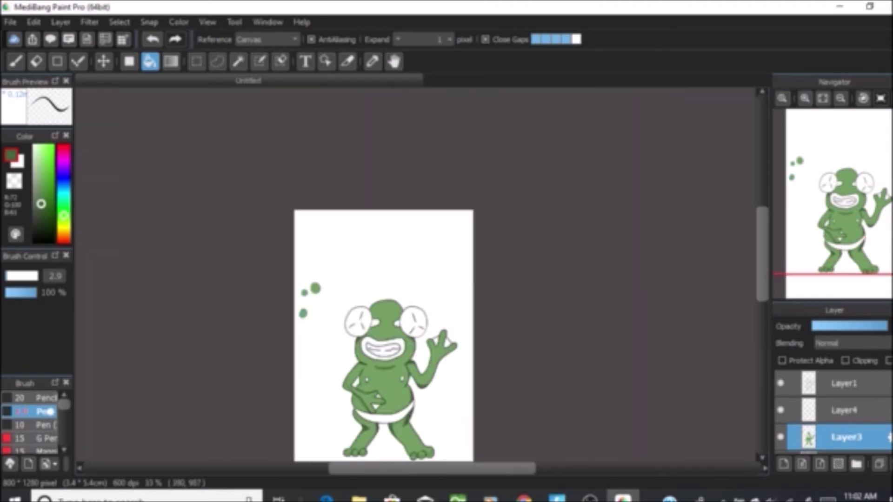
pyautogui.scroll(5, 374, 398)
pyautogui.click(262, 376)
pyautogui.click(307, 380)
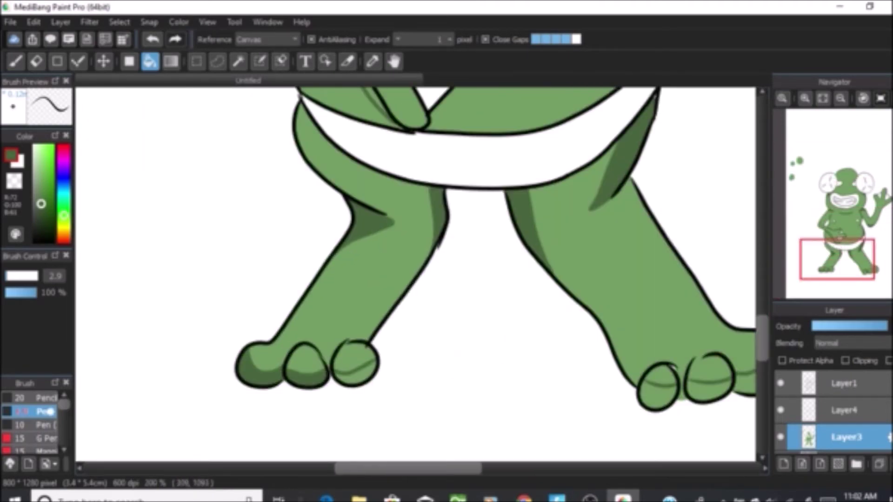
pyautogui.click(356, 377)
pyautogui.click(658, 396)
pyautogui.click(708, 391)
pyautogui.scroll(-3, 730, 389)
pyautogui.click(740, 385)
pyautogui.scroll(-2, 707, 391)
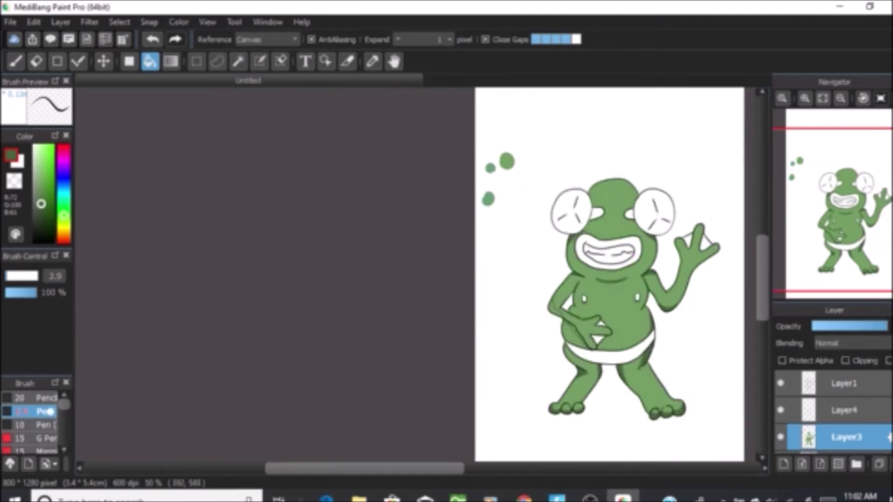
# Fill the bent arm's elbow shadow and the shadow under its forearm on the belly with dark green
pyautogui.scroll(4, 479, 256)
pyautogui.press('b')
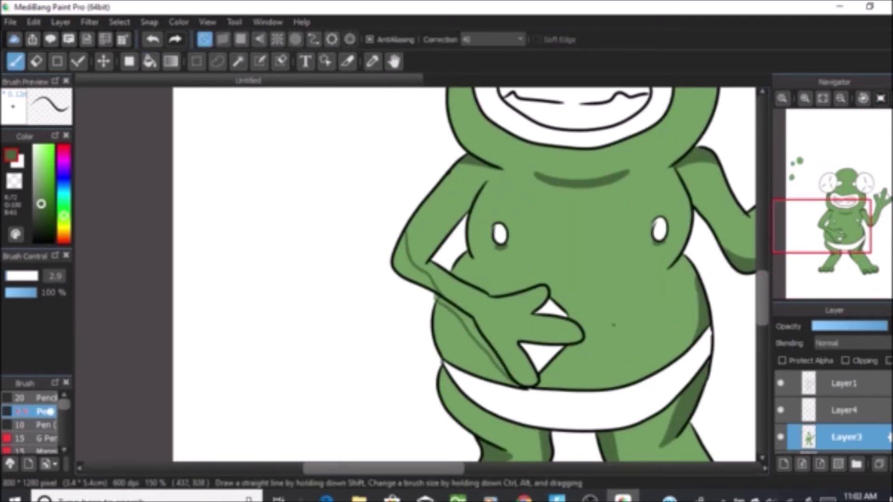
pyautogui.click(150, 61)
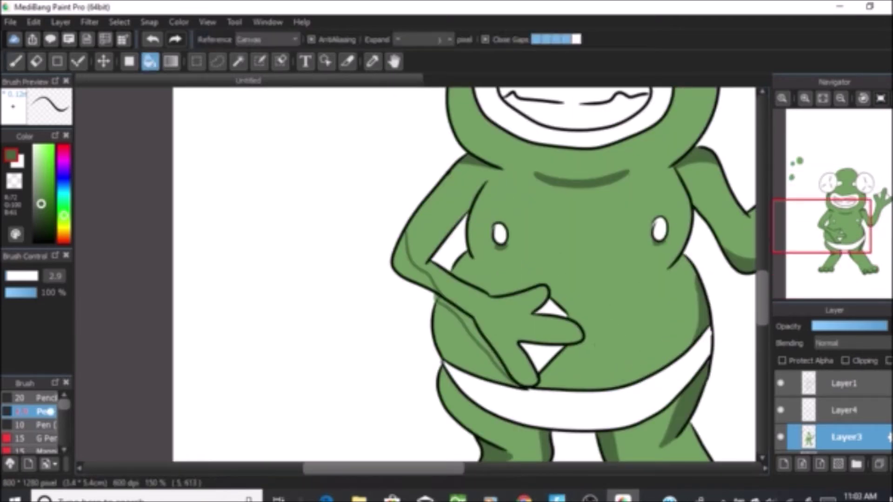
pyautogui.click(411, 264)
pyautogui.click(454, 308)
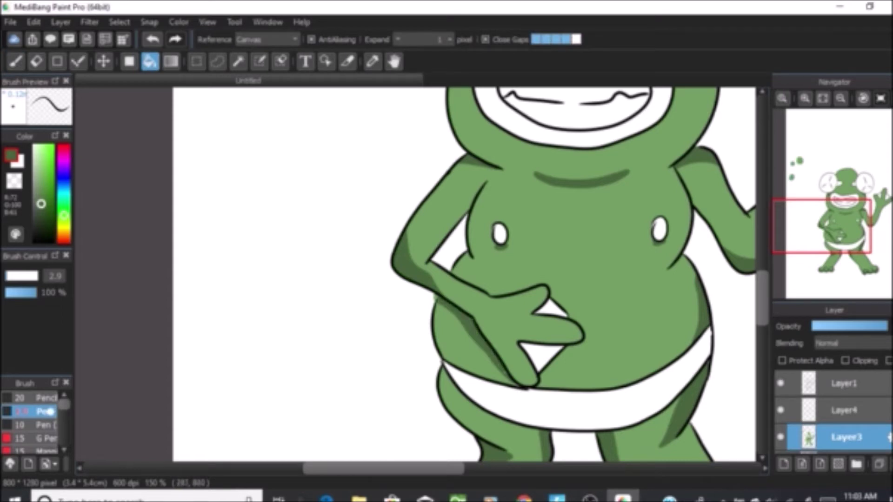
pyautogui.press('b')
pyautogui.moveTo(638, 299); pyautogui.dragTo(649, 374)
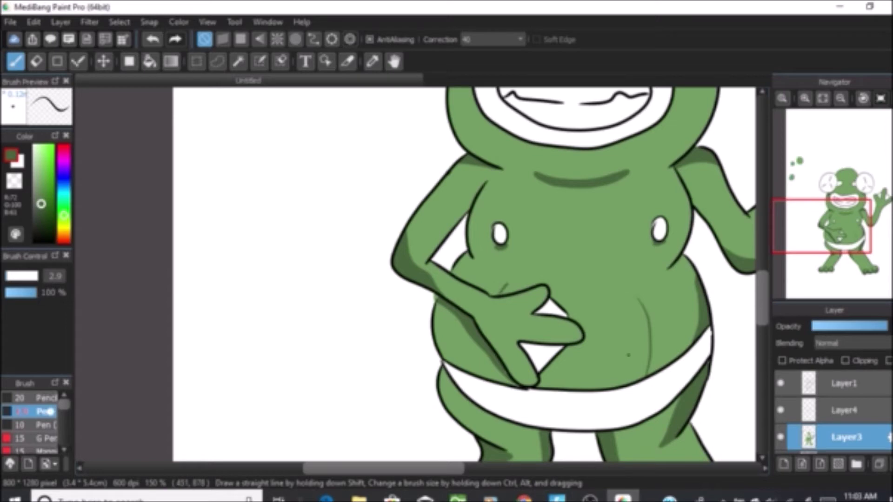
pyautogui.scroll(-5, 501, 292)
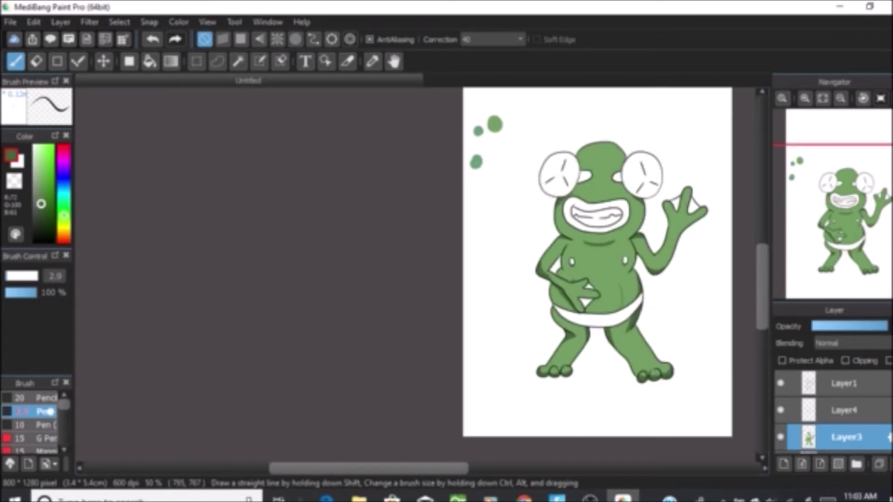
pyautogui.scroll(-1, 646, 290)
pyautogui.scroll(4, 646, 290)
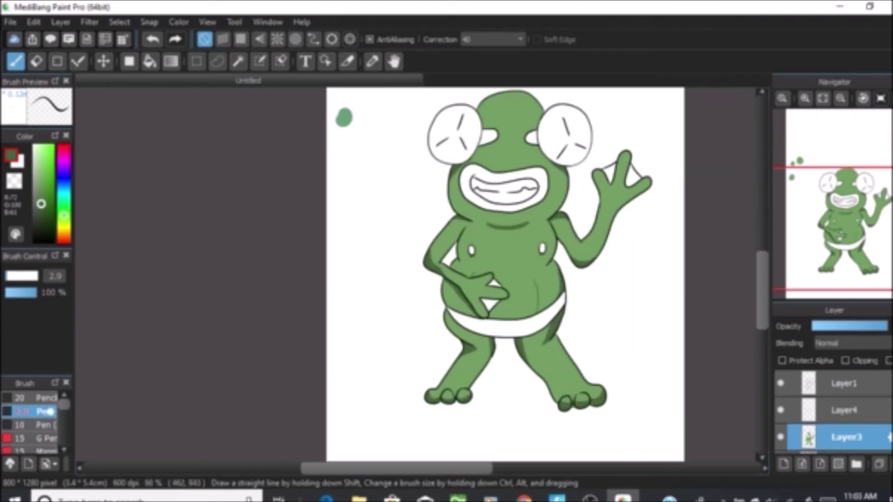
pyautogui.hotkey('ctrl', 'z')
pyautogui.hotkey('ctrl', 'z')
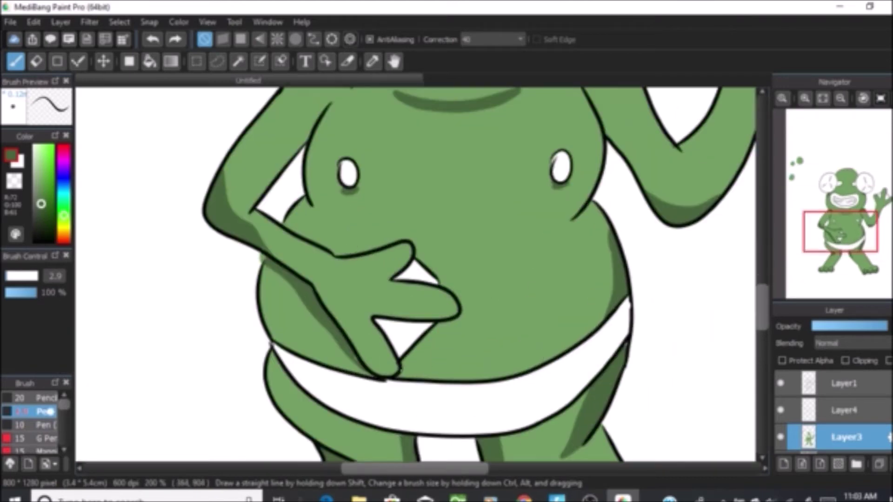
# Draw a curved shadow edge on the lower belly above the waistband on Layer3 and fill it with dark green
pyautogui.moveTo(425, 371)
pyautogui.mouseDown()
pyautogui.moveTo(523, 352)
pyautogui.moveTo(559, 335)
pyautogui.mouseUp()
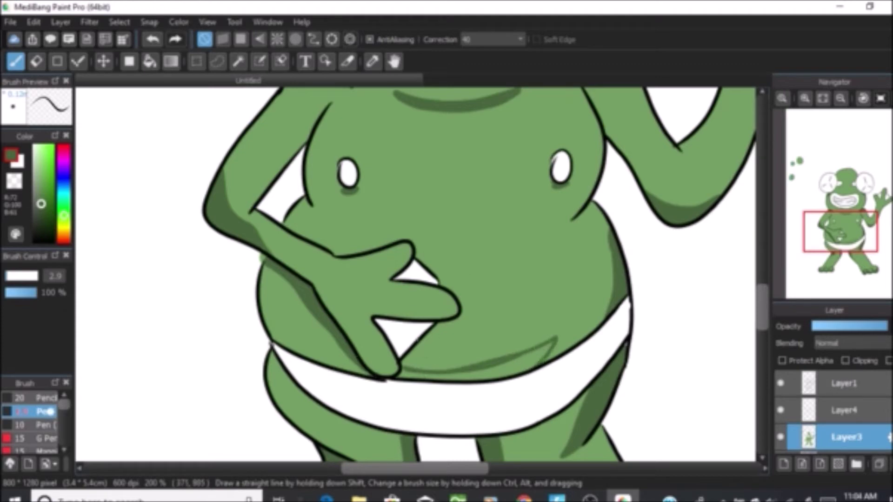
pyautogui.scroll(1, 511, 279)
pyautogui.scroll(-1, 325, 381)
pyautogui.scroll(1, 354, 372)
pyautogui.scroll(-2, 428, 204)
pyautogui.scroll(2, 477, 291)
pyautogui.click(150, 61)
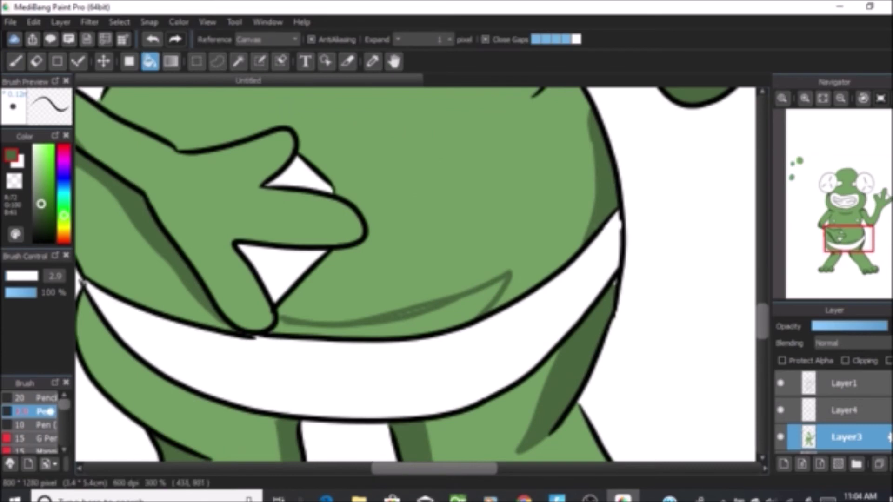
pyautogui.click(419, 318)
pyautogui.click(401, 309)
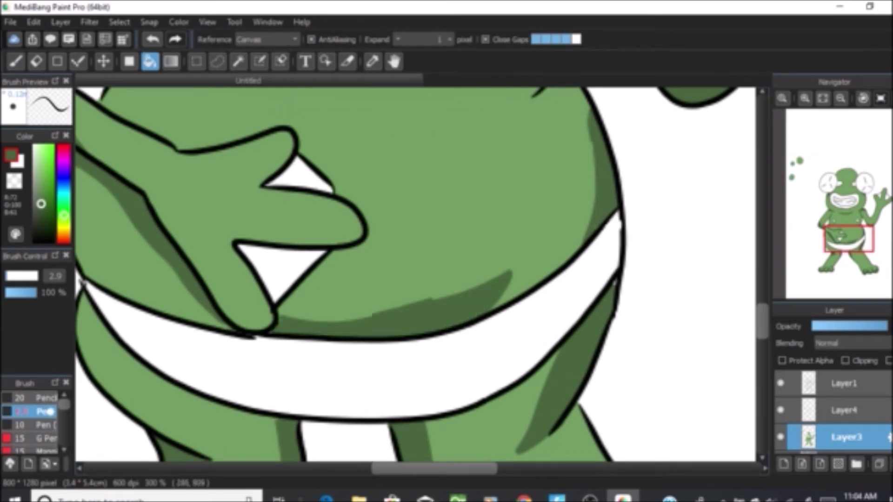
# Try to clean the lower belly shadow's edge with the eraser, then undo the erasing, fill and outline on Layer3
pyautogui.press('e')
pyautogui.moveTo(279, 310)
pyautogui.mouseDown()
pyautogui.moveTo(301, 316)
pyautogui.moveTo(332, 312)
pyautogui.mouseUp()
pyautogui.hotkey('ctrl', 'z')
pyautogui.hotkey('ctrl', 'z')
pyautogui.doubleClick(845, 436)
pyautogui.click(545, 389)
pyautogui.hotkey('ctrl', 'z')
pyautogui.hotkey('ctrl', 'z')
pyautogui.hotkey('ctrl', 'z')
pyautogui.hotkey('ctrl', 'z')
pyautogui.hotkey('ctrl', 'z')
# On Layer4, draw a curved shadow edge along the lower belly above the waistband and fill it with dark green
pyautogui.click(846, 410)
pyautogui.click(15, 61)
pyautogui.moveTo(277, 315)
pyautogui.mouseDown()
pyautogui.moveTo(330, 324)
pyautogui.moveTo(386, 319)
pyautogui.moveTo(496, 285)
pyautogui.moveTo(476, 315)
pyautogui.mouseUp()
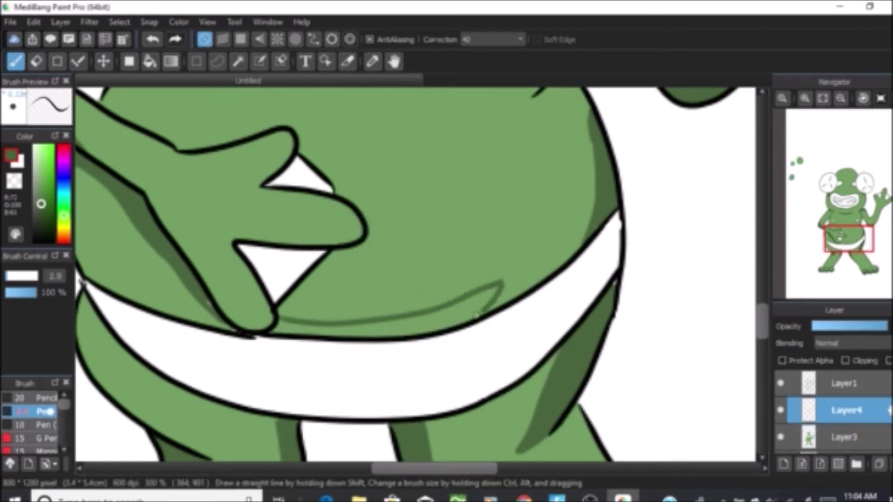
pyautogui.press('g')
pyautogui.click(408, 307)
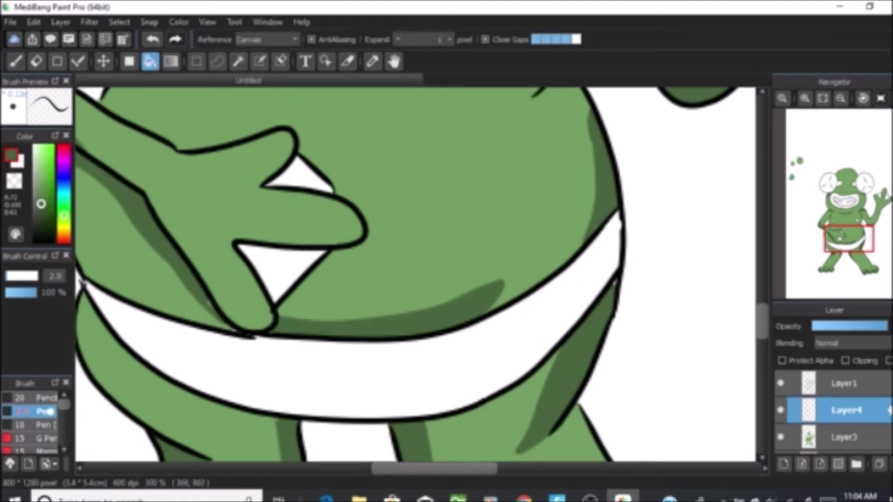
# On Layer3, touch up the edge of the forearm's shadow on the belly with light and dark greens sampled from the drawing
pyautogui.click(373, 61)
pyautogui.click(15, 61)
pyautogui.click(859, 436)
pyautogui.rightClick(151, 242)
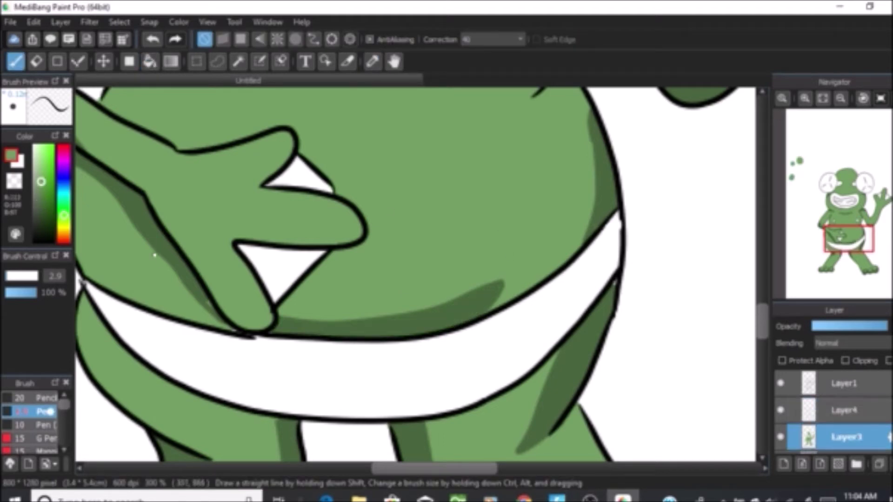
pyautogui.keyDown('alt'); pyautogui.click(204, 297); pyautogui.keyUp('alt')
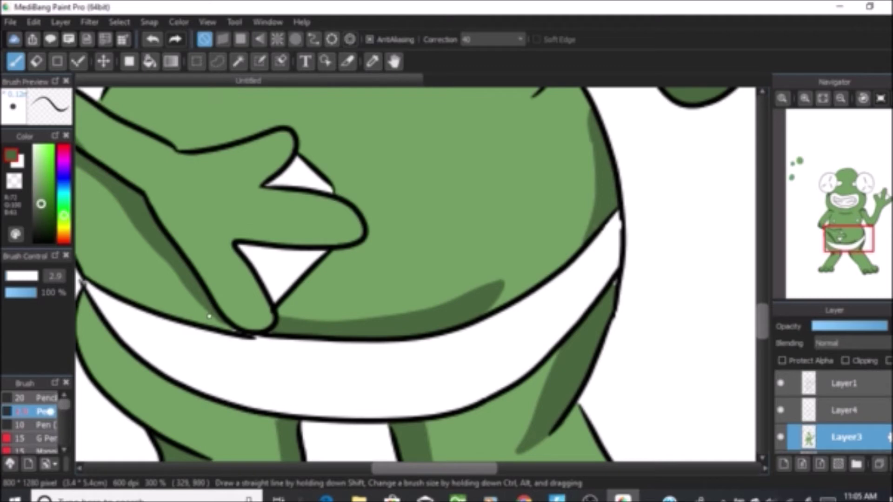
pyautogui.keyDown('alt'); pyautogui.click(223, 324); pyautogui.keyUp('alt')
pyautogui.scroll(-8, 251, 335)
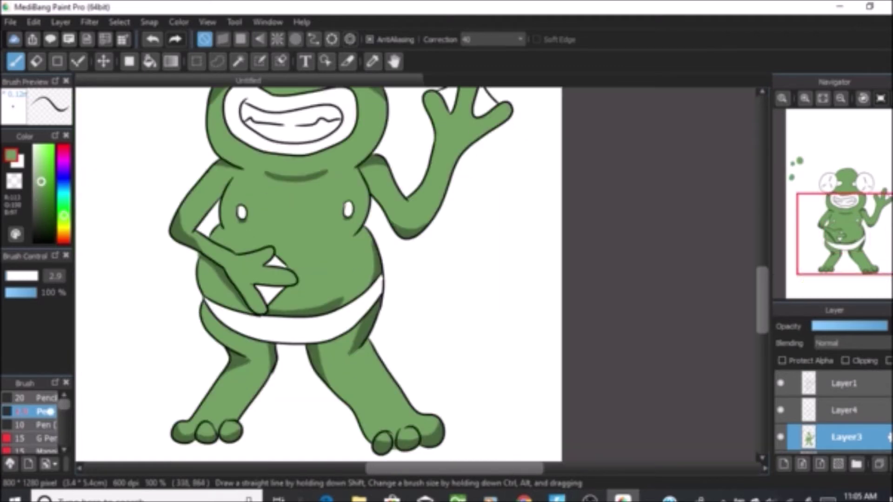
# Add a new layer and place it directly beneath Layer3
pyautogui.scroll(4, 259, 220)
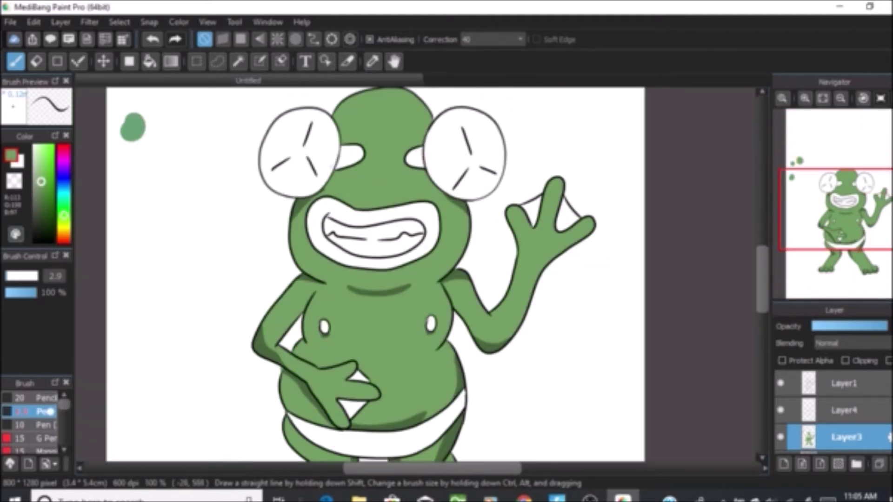
pyautogui.click(844, 410)
pyautogui.click(847, 437)
pyautogui.click(784, 463)
pyautogui.moveTo(846, 436); pyautogui.dragTo(846, 442)
# Choose a light red and fill the character's lips with it on Layer5
pyautogui.scroll(1, 371, 131)
pyautogui.click(11, 155)
pyautogui.moveTo(529, 204)
pyautogui.mouseDown()
pyautogui.moveTo(572, 163)
pyautogui.moveTo(435, 142)
pyautogui.moveTo(430, 123)
pyautogui.moveTo(431, 175)
pyautogui.moveTo(430, 136)
pyautogui.moveTo(560, 134)
pyautogui.moveTo(570, 179)
pyautogui.moveTo(596, 158)
pyautogui.moveTo(596, 142)
pyautogui.mouseUp()
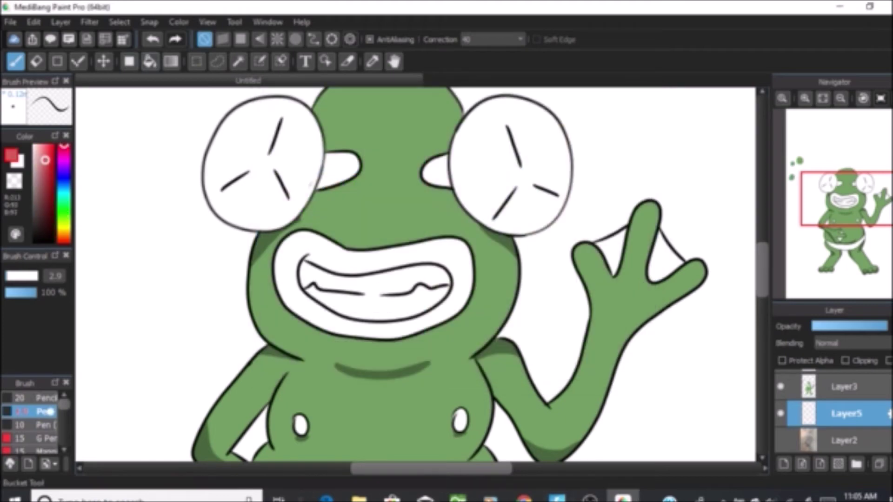
pyautogui.press('g')
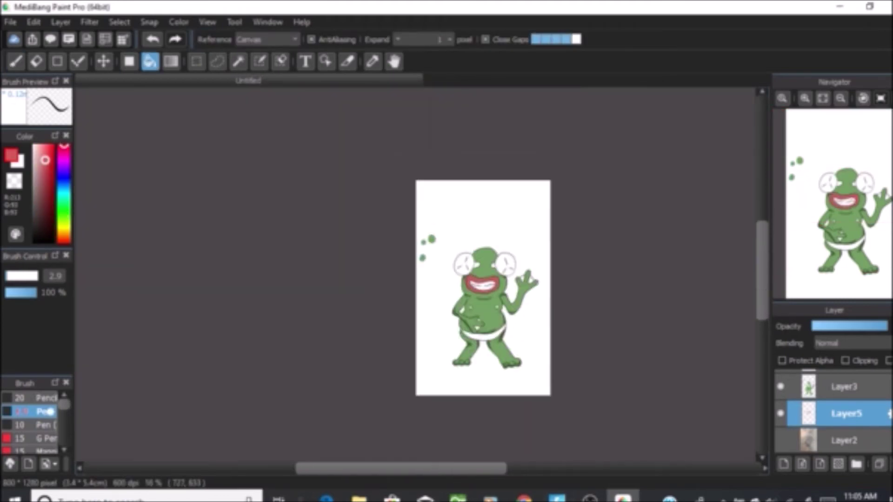
# Set the colour to dark red #793434 and fill the webbing between the raised hand's fingers
pyautogui.scroll(5, 539, 270)
pyautogui.scroll(-1, 456, 249)
pyautogui.scroll(1, 296, 231)
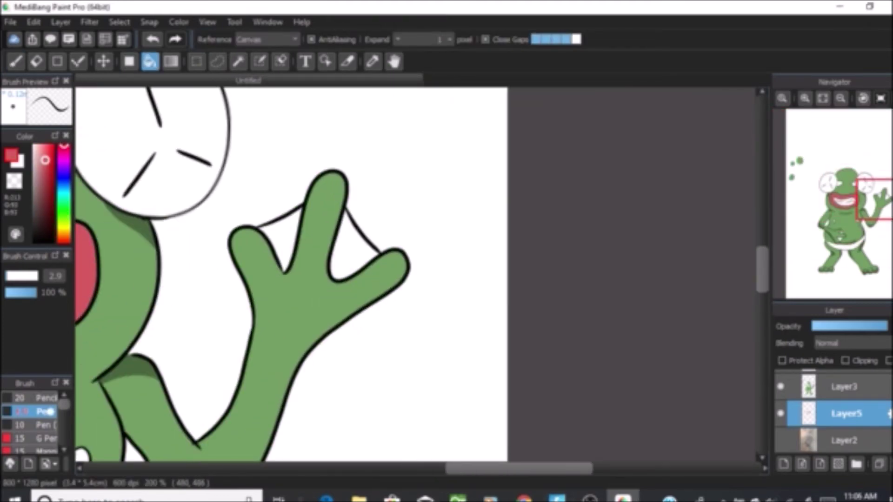
pyautogui.click(15, 234)
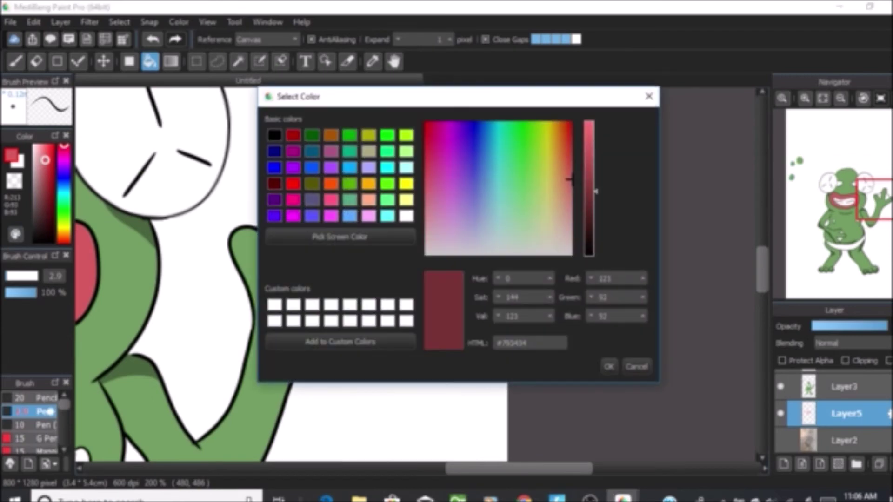
pyautogui.click(608, 366)
pyautogui.click(350, 254)
pyautogui.click(283, 231)
pyautogui.scroll(-4, 298, 232)
pyautogui.scroll(1, 301, 232)
pyautogui.scroll(-1, 301, 232)
pyautogui.scroll(1, 323, 216)
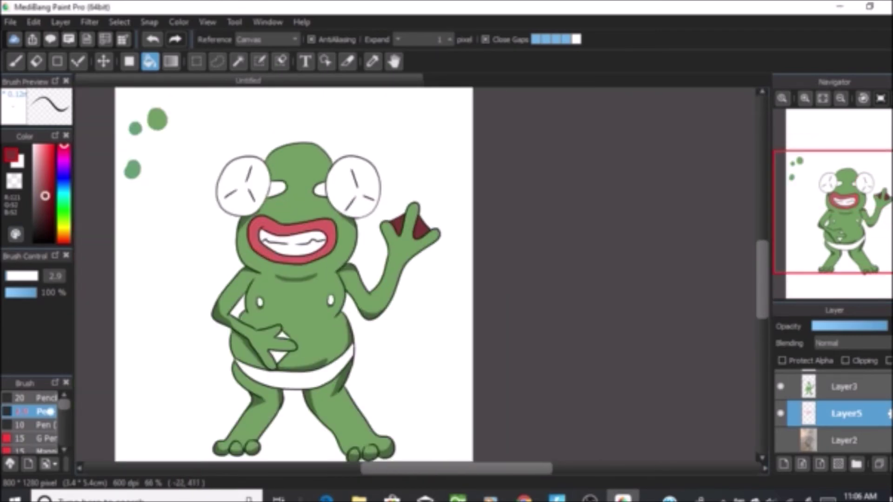
# Set the colour to bright red and fill the webbing of the raised hand and the hand on the belly
pyautogui.click(11, 155)
pyautogui.moveTo(589, 190); pyautogui.dragTo(589, 121)
pyautogui.moveTo(570, 204)
pyautogui.mouseDown()
pyautogui.moveTo(570, 156)
pyautogui.moveTo(489, 140)
pyautogui.moveTo(427, 141)
pyautogui.moveTo(428, 155)
pyautogui.mouseUp()
pyautogui.click(609, 367)
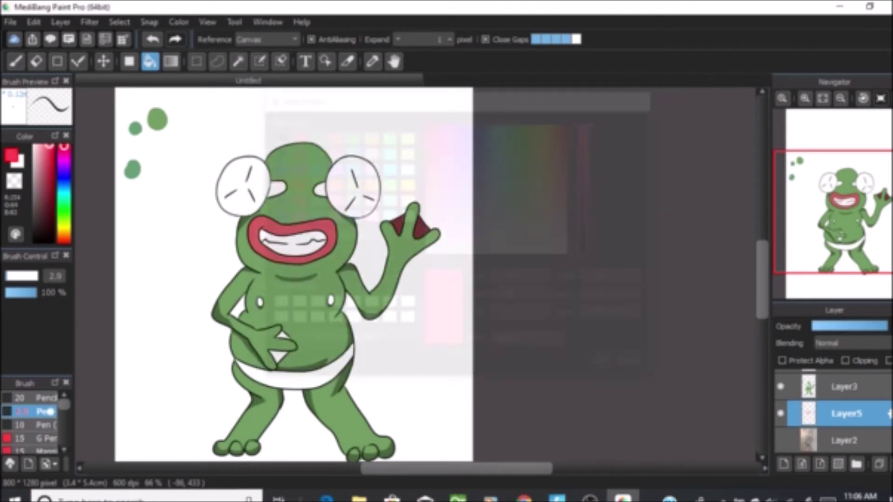
pyautogui.click(398, 226)
pyautogui.click(421, 228)
pyautogui.click(280, 356)
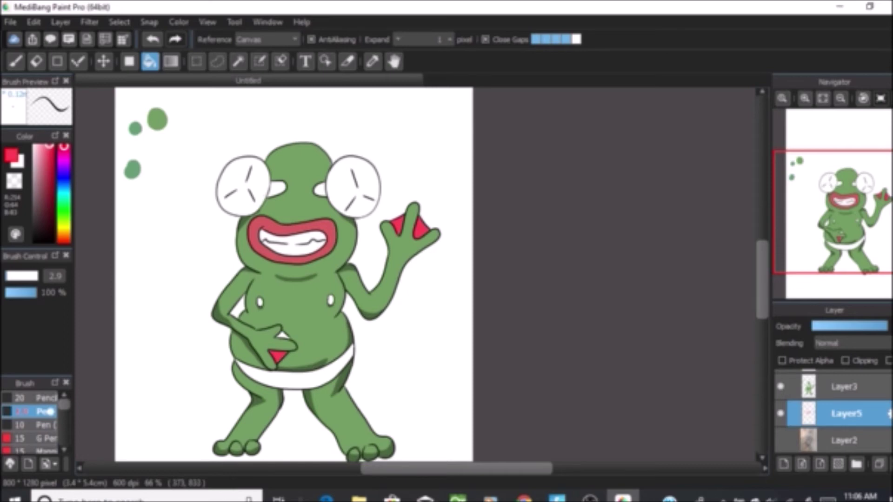
# Set the colour to light pink and fill the character's nipples and the patches beside both eyes on Layer5
pyautogui.scroll(2, 249, 364)
pyautogui.scroll(-3, 356, 265)
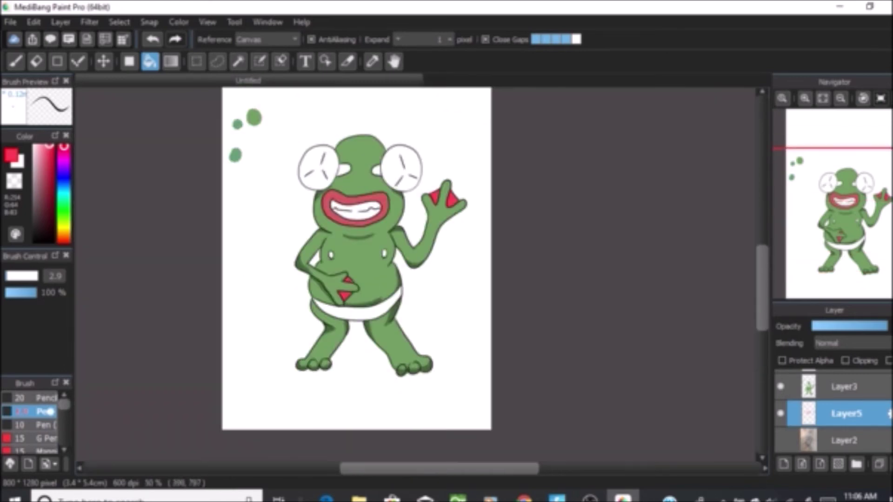
pyautogui.scroll(1, 332, 242)
pyautogui.scroll(3, 324, 242)
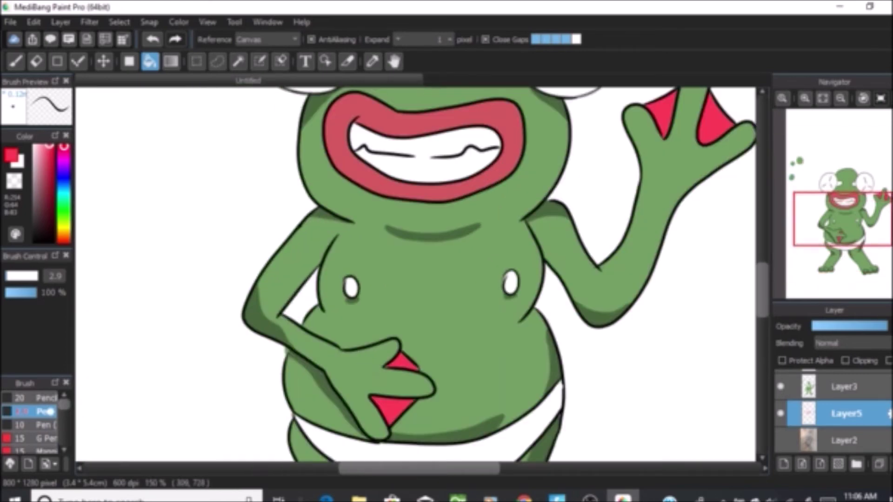
pyautogui.click(12, 155)
pyautogui.moveTo(428, 155); pyautogui.dragTo(426, 189)
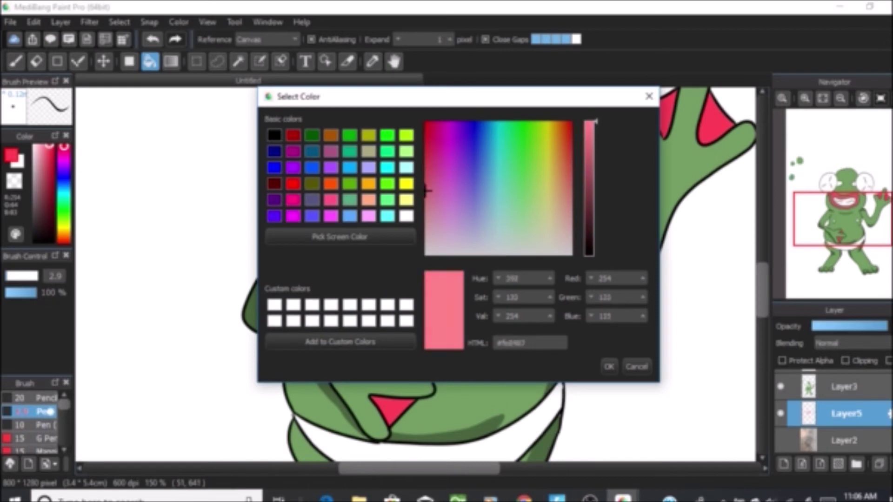
pyautogui.click(609, 367)
pyautogui.click(350, 288)
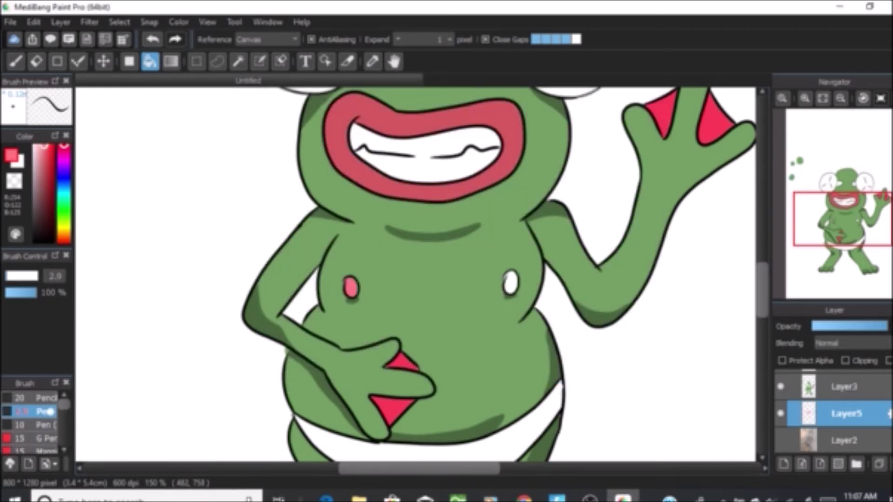
pyautogui.scroll(-8, 350, 289)
pyautogui.scroll(8, 565, 200)
pyautogui.scroll(-7, 565, 200)
pyautogui.scroll(6, 565, 200)
pyautogui.scroll(5, 554, 190)
# Set the colour to dark red #8c4345 and draw short crease lines on the pink patches beside the eyes
pyautogui.click(12, 155)
pyautogui.click(591, 181)
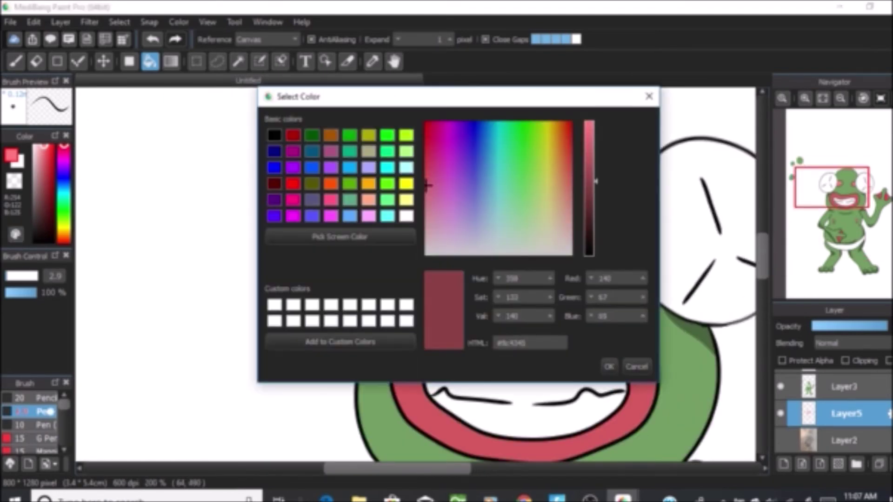
pyautogui.click(609, 366)
pyautogui.press('b')
pyautogui.moveTo(462, 254); pyautogui.dragTo(492, 243)
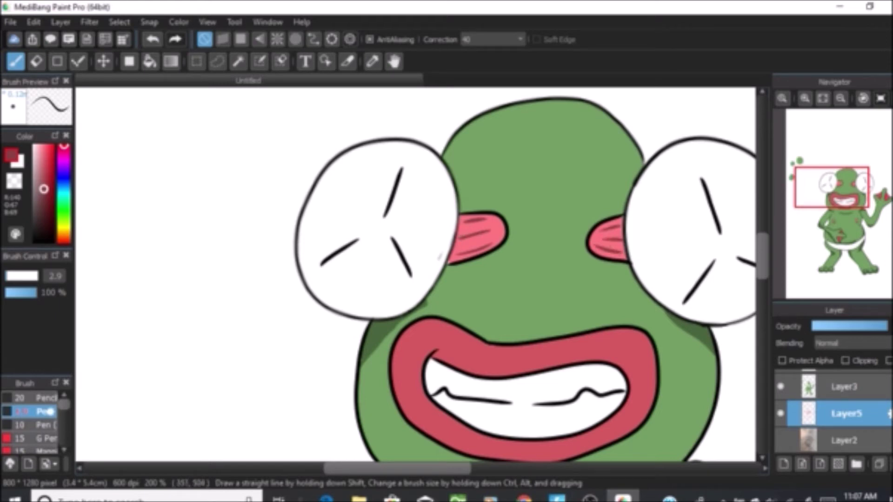
pyautogui.keyDown('alt'); pyautogui.click(459, 244); pyautogui.keyUp('alt')
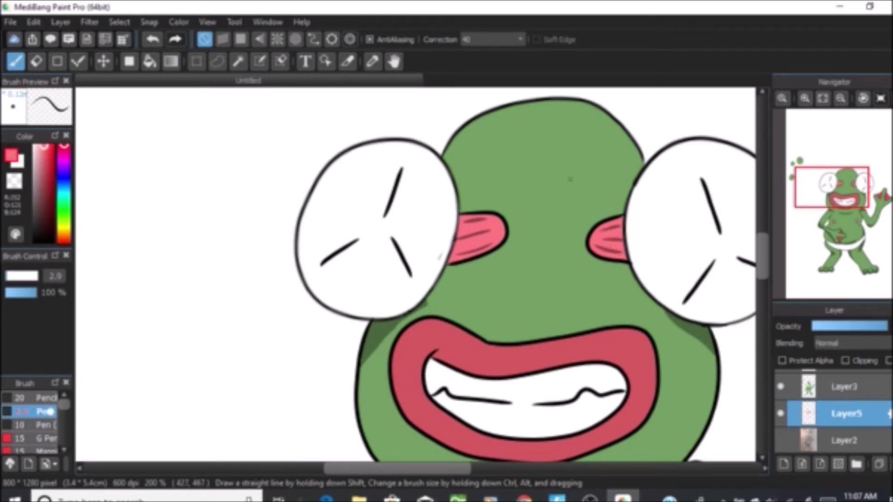
# Sample the webbing's bright red, darken it and outline shadow areas in the raised hand's webbing
pyautogui.scroll(-5, 560, 197)
pyautogui.scroll(1, 563, 205)
pyautogui.scroll(-2, 567, 209)
pyautogui.scroll(3, 576, 210)
pyautogui.scroll(-2, 597, 195)
pyautogui.scroll(2, 602, 186)
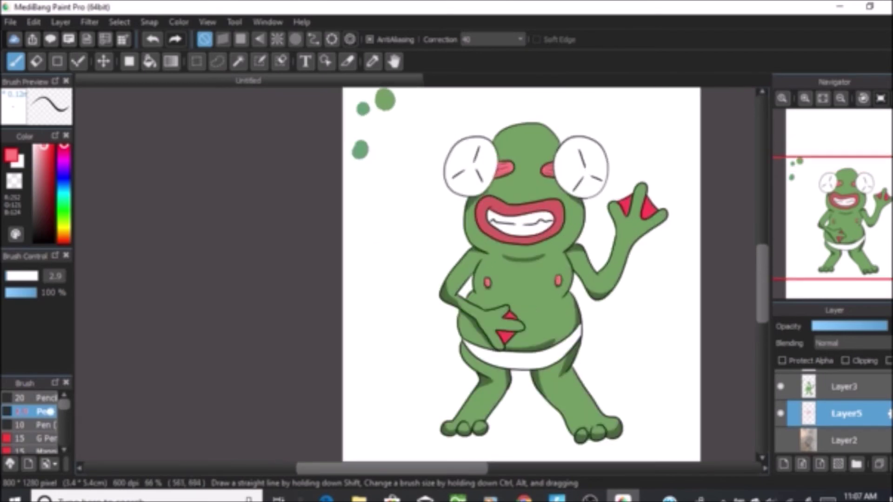
pyautogui.scroll(2, 670, 174)
pyautogui.keyDown('alt'); pyautogui.click(577, 249); pyautogui.keyUp('alt')
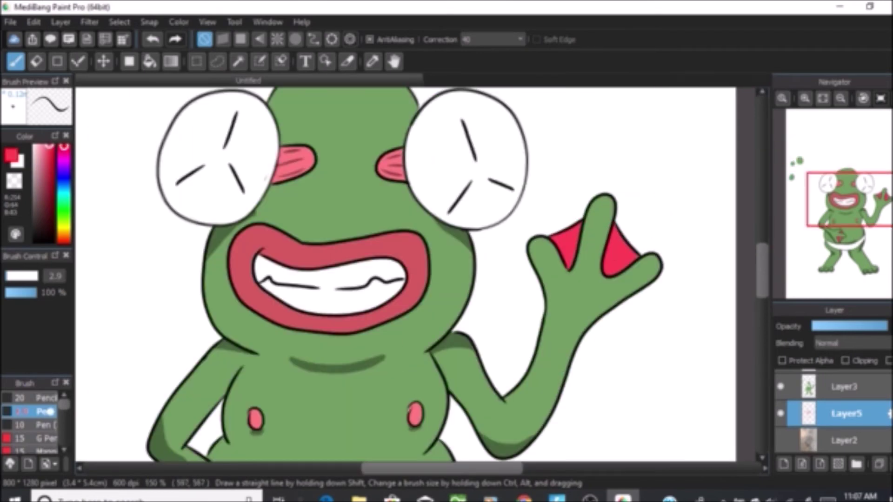
pyautogui.click(15, 233)
pyautogui.click(589, 176)
pyautogui.click(609, 367)
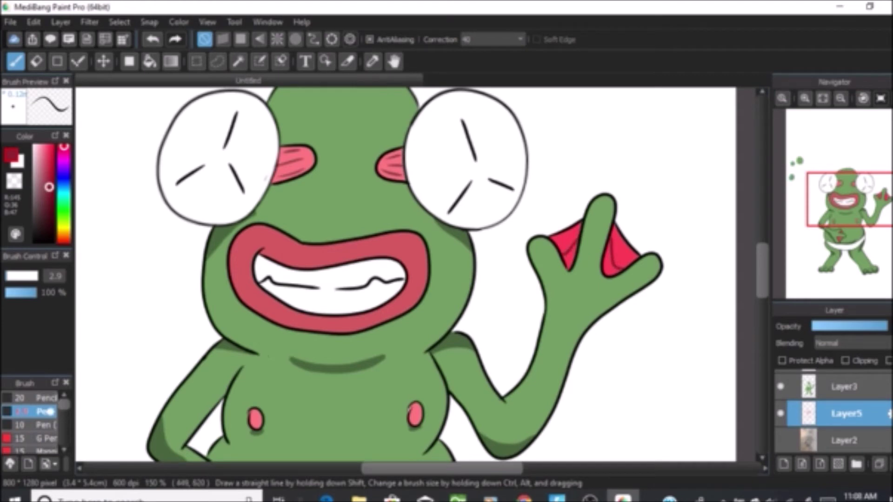
# Fill the outlined shadow areas in both sections of the raised hand's webbing with the dark red
pyautogui.click(150, 61)
pyautogui.click(569, 258)
pyautogui.click(609, 265)
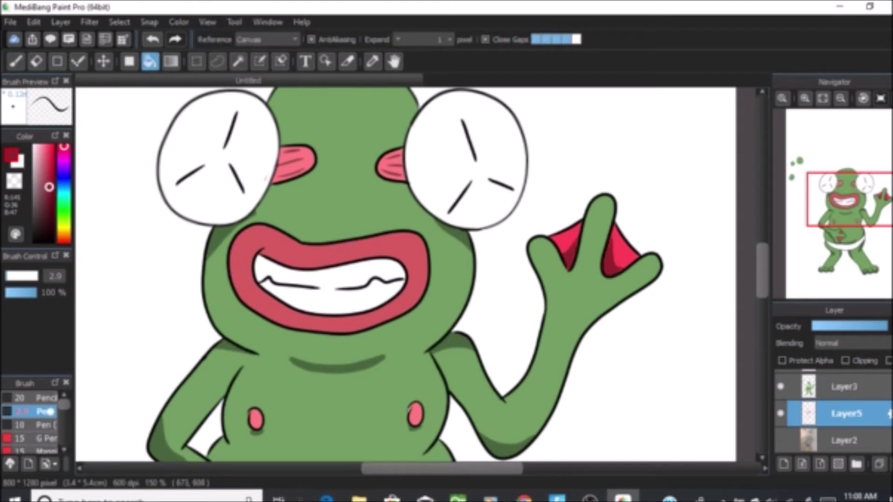
pyautogui.press('b')
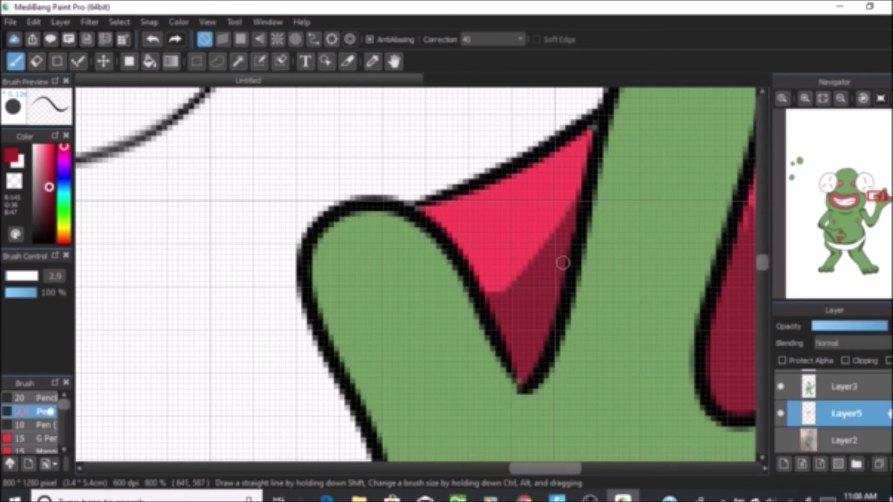
pyautogui.scroll(-3, 565, 266)
pyautogui.scroll(-2, 541, 316)
pyautogui.scroll(4, 566, 278)
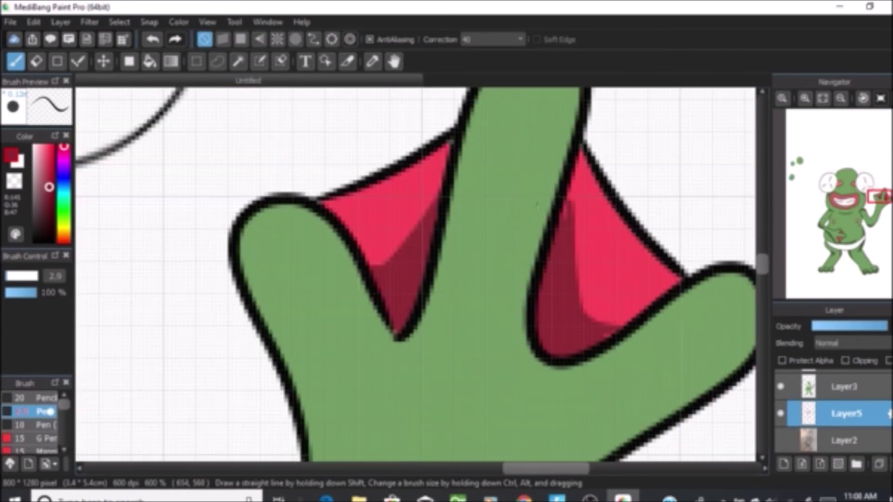
# Outline a shadow along the upper edge of the belly hand's lower webbing and fill it with dark red
pyautogui.scroll(-5, 563, 206)
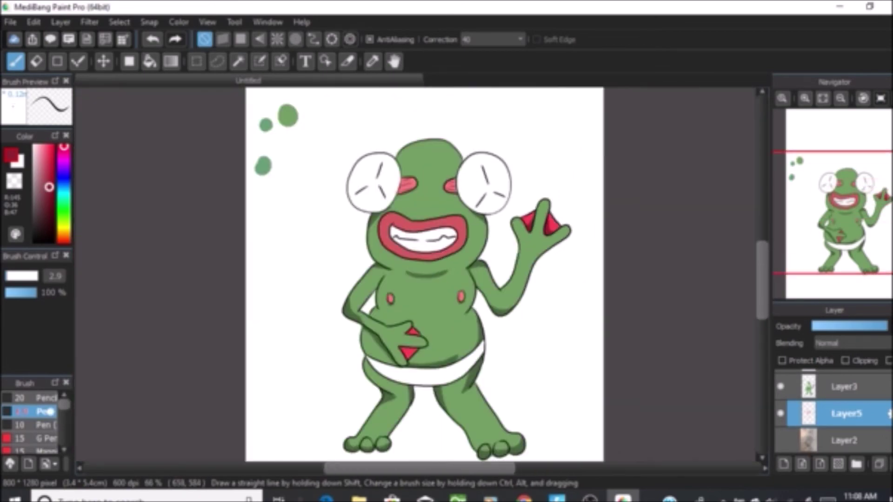
pyautogui.scroll(4, 395, 302)
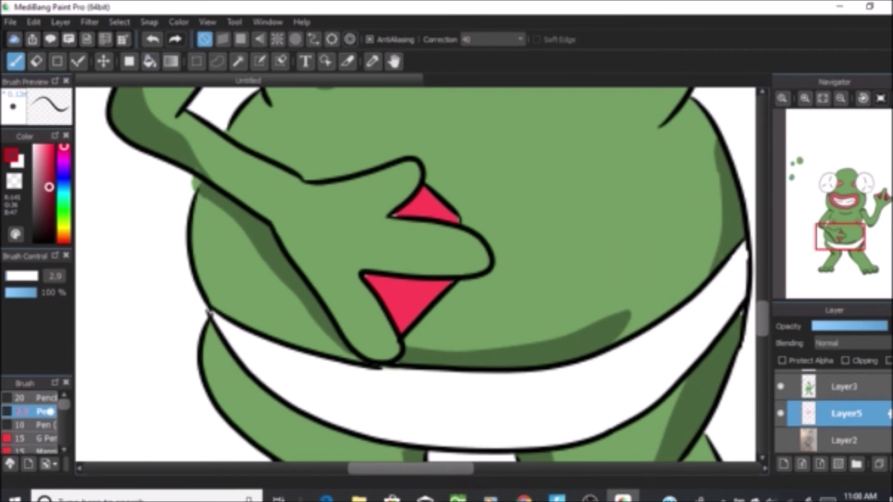
pyautogui.moveTo(374, 278)
pyautogui.mouseDown()
pyautogui.moveTo(417, 293)
pyautogui.moveTo(421, 314)
pyautogui.mouseUp()
pyautogui.click(149, 61)
pyautogui.click(432, 289)
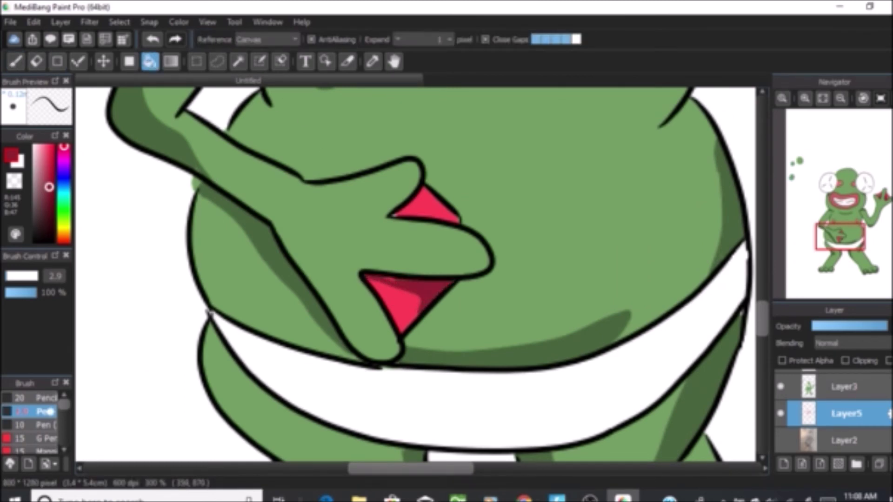
# Sample the bright red and touch up the shadow's edge in the belly hand's lower webbing
pyautogui.press('e')
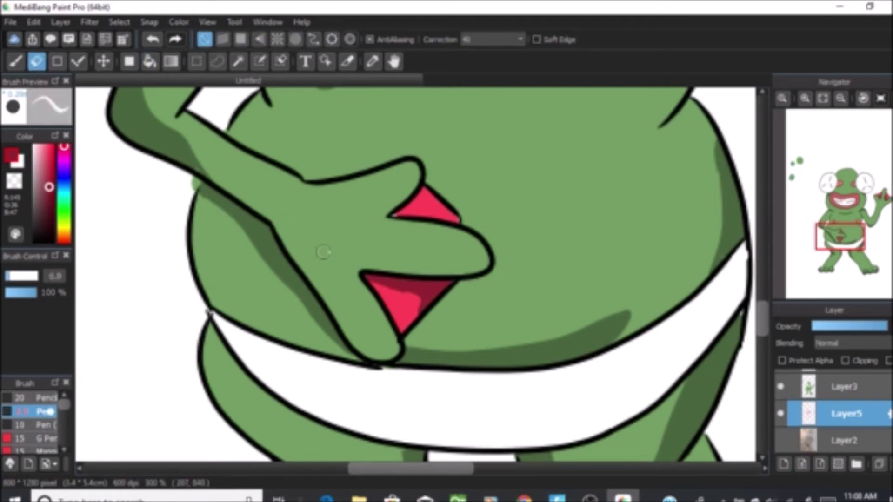
pyautogui.rightClick(409, 316)
pyautogui.press('b')
pyautogui.moveTo(414, 315)
pyautogui.mouseDown()
pyautogui.moveTo(417, 297)
pyautogui.moveTo(378, 284)
pyautogui.mouseUp()
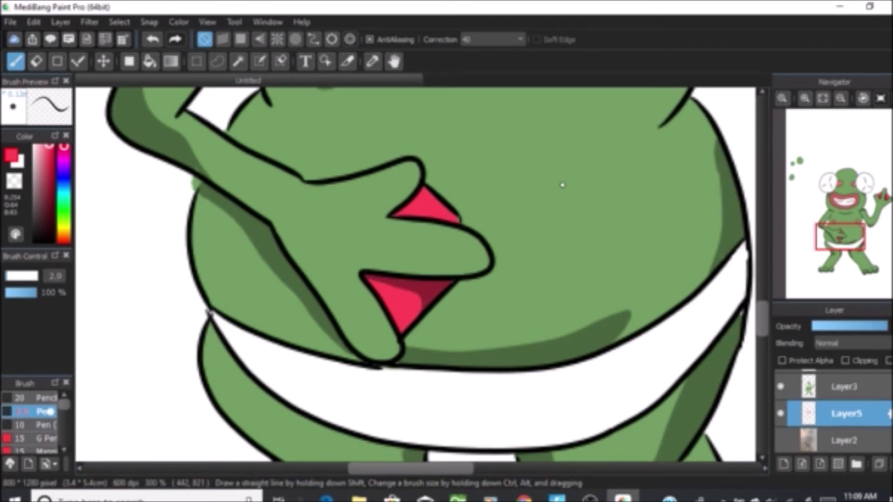
# Select Layer4 and check the contents of Layer3 and Layer4 by switching their visibility off and on
pyautogui.scroll(-5, 562, 186)
pyautogui.scroll(3, 550, 190)
pyautogui.scroll(2, 838, 410)
pyautogui.click(846, 411)
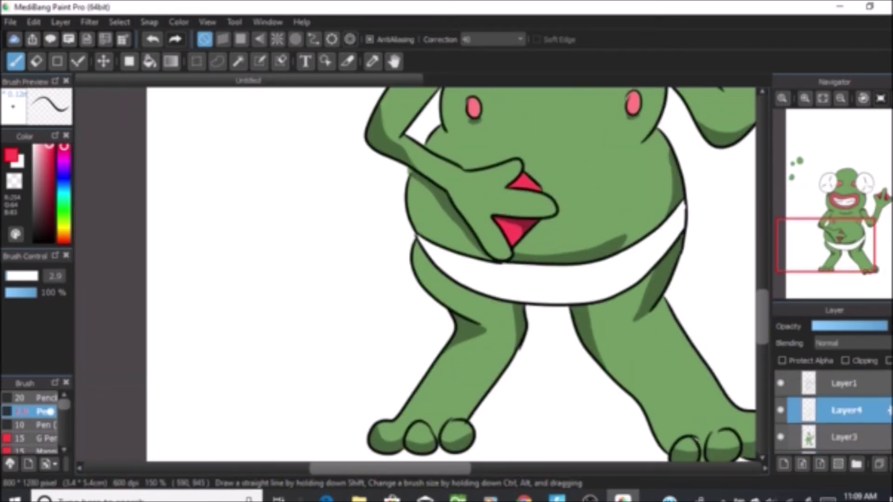
pyautogui.click(781, 436)
pyautogui.click(780, 437)
pyautogui.click(780, 410)
pyautogui.click(781, 410)
# Choose a dark green, then outline and fill a shadow on the belly hand's middle finger
pyautogui.click(64, 215)
pyautogui.click(41, 203)
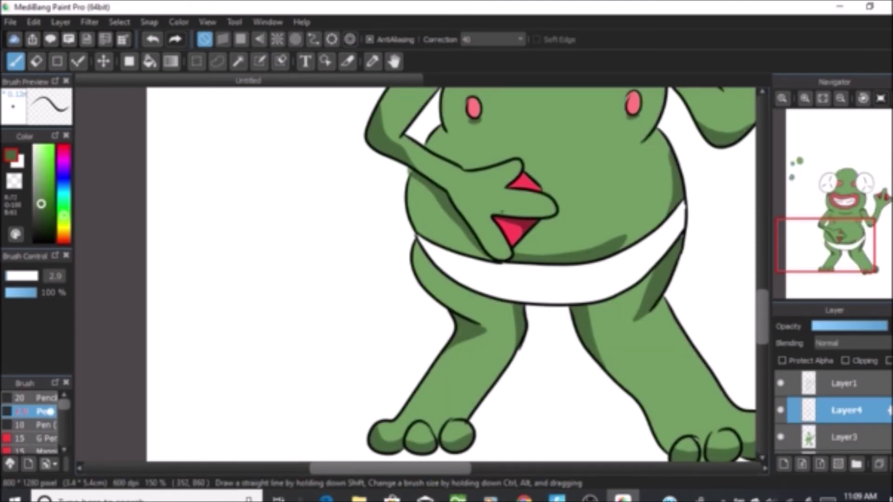
pyautogui.moveTo(494, 206)
pyautogui.mouseDown()
pyautogui.moveTo(532, 213)
pyautogui.moveTo(552, 203)
pyautogui.mouseUp()
pyautogui.click(149, 61)
pyautogui.click(535, 211)
pyautogui.click(501, 210)
# Add a new layer directly beneath Layer1
pyautogui.scroll(-4, 576, 217)
pyautogui.scroll(6, 579, 126)
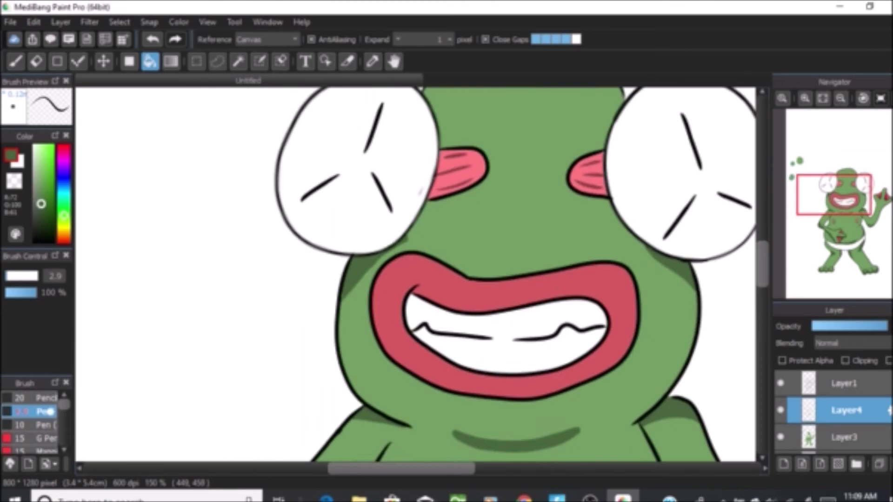
pyautogui.scroll(-5, 564, 125)
pyautogui.scroll(-3, 560, 114)
pyautogui.scroll(6, 555, 112)
pyautogui.scroll(-4, 531, 120)
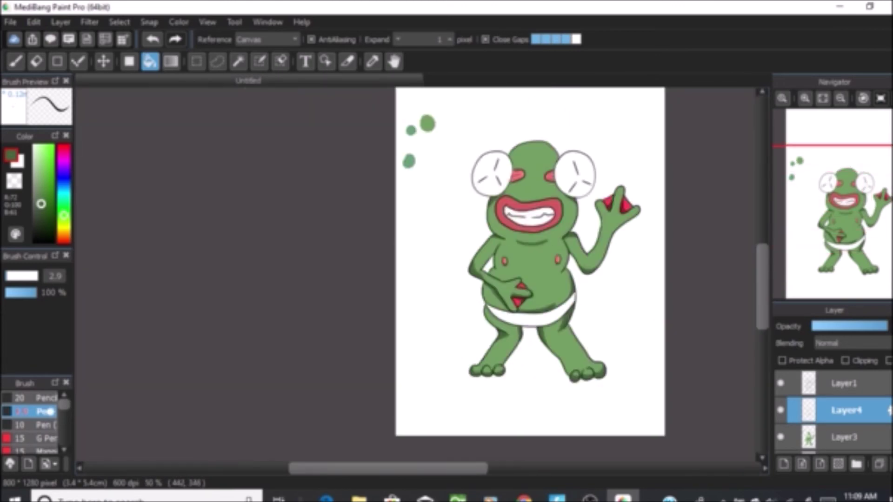
pyautogui.scroll(2, 498, 128)
pyautogui.click(844, 383)
pyautogui.click(61, 22)
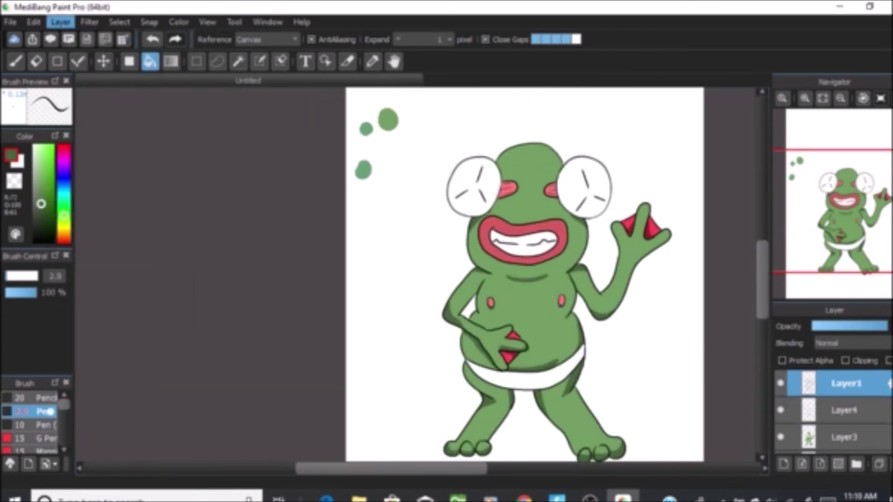
pyautogui.click(58, 38)
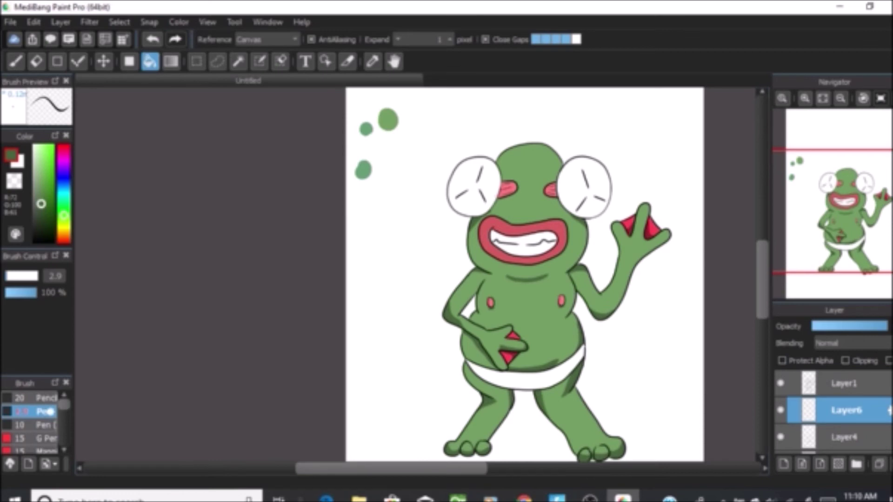
# Select Layer4, choose a near-black green and fill the character's briefs with it
pyautogui.scroll(1, 608, 233)
pyautogui.scroll(-3, 522, 253)
pyautogui.scroll(1, 518, 251)
pyautogui.scroll(2, 519, 177)
pyautogui.scroll(-3, 521, 197)
pyautogui.scroll(3, 517, 326)
pyautogui.scroll(-2, 833, 409)
pyautogui.scroll(1, 837, 404)
pyautogui.click(844, 404)
pyautogui.moveTo(41, 223); pyautogui.dragTo(39, 231)
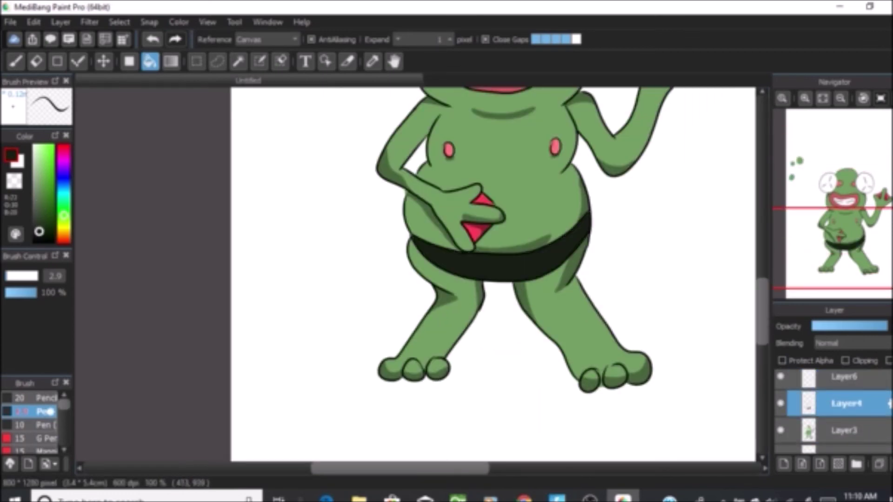
pyautogui.click(513, 269)
pyautogui.scroll(-2, 752, 282)
pyautogui.scroll(2, 682, 93)
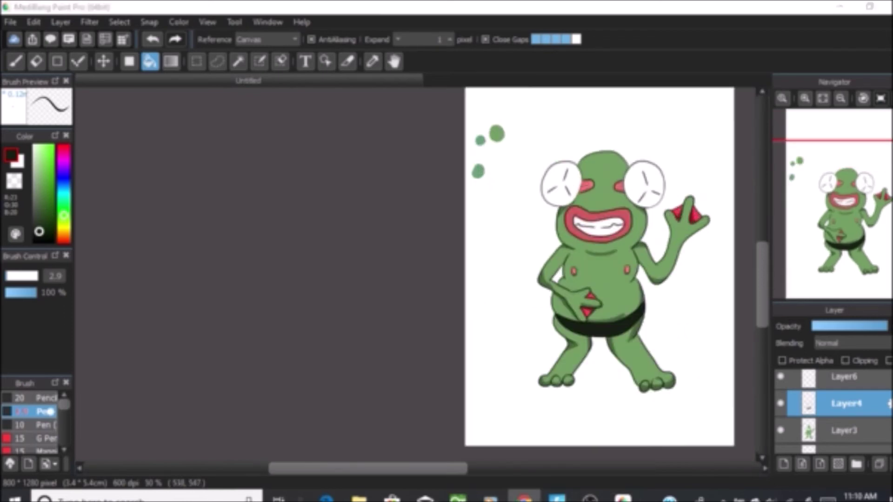
# Choose black with the brush and draw small sweat drops on the forehead, between the eyes and on the cheek
pyautogui.scroll(2, 564, 117)
pyautogui.click(15, 61)
pyautogui.click(46, 241)
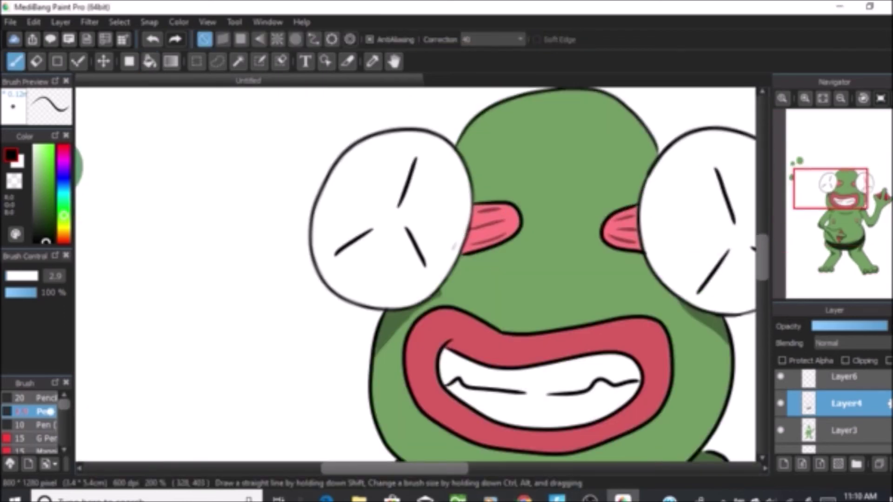
pyautogui.moveTo(483, 146); pyautogui.dragTo(496, 148)
pyautogui.moveTo(615, 192); pyautogui.dragTo(601, 177)
pyautogui.moveTo(535, 273); pyautogui.dragTo(545, 285)
pyautogui.moveTo(706, 352)
pyautogui.mouseDown()
pyautogui.moveTo(716, 377)
pyautogui.moveTo(700, 363)
pyautogui.mouseUp()
pyautogui.scroll(-4, 708, 386)
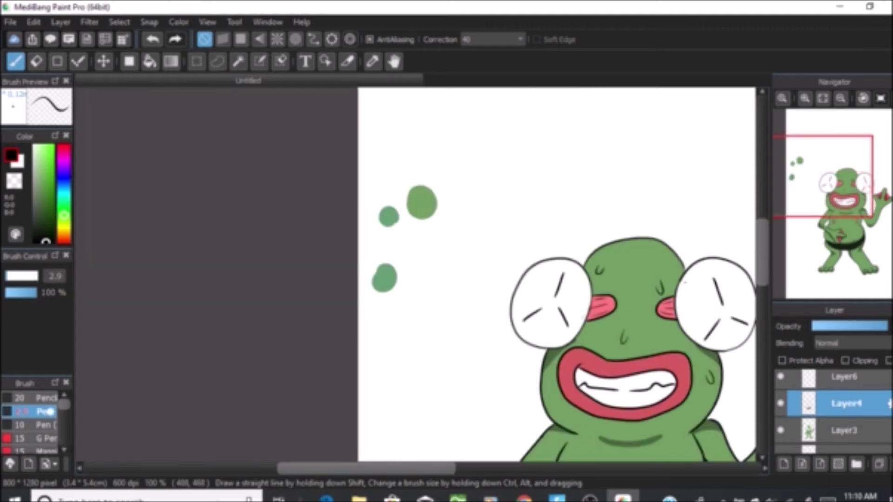
# Draw more black sweat drops on the other cheek, chin, neck, chest and raised arm, including drips hanging off the arm
pyautogui.scroll(3, 613, 345)
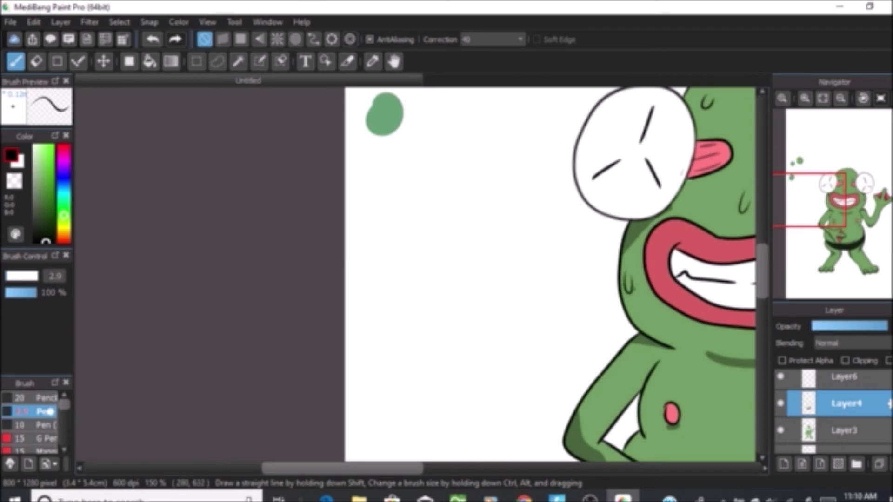
pyautogui.moveTo(634, 280); pyautogui.dragTo(629, 297)
pyautogui.scroll(-2, 668, 338)
pyautogui.scroll(4, 668, 338)
pyautogui.moveTo(630, 298)
pyautogui.mouseDown()
pyautogui.moveTo(622, 326)
pyautogui.moveTo(609, 301)
pyautogui.mouseUp()
pyautogui.scroll(-2, 609, 301)
pyautogui.scroll(2, 609, 301)
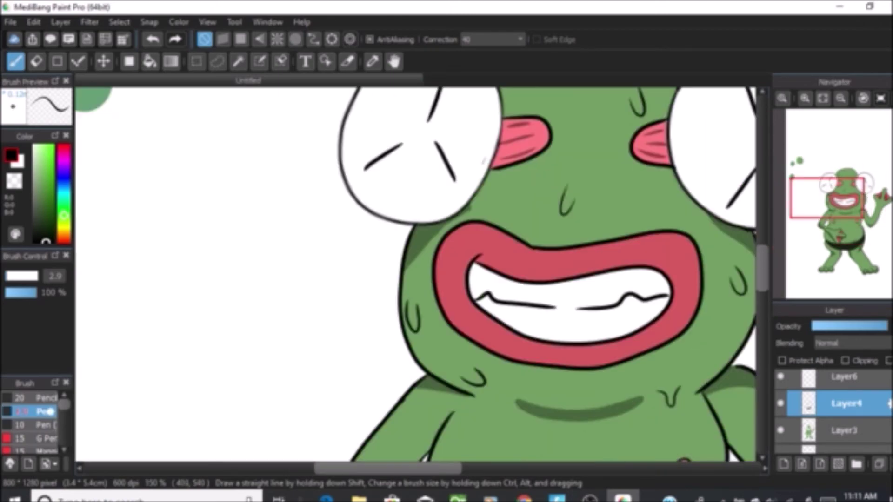
pyautogui.scroll(-2, 467, 265)
pyautogui.scroll(1, 492, 323)
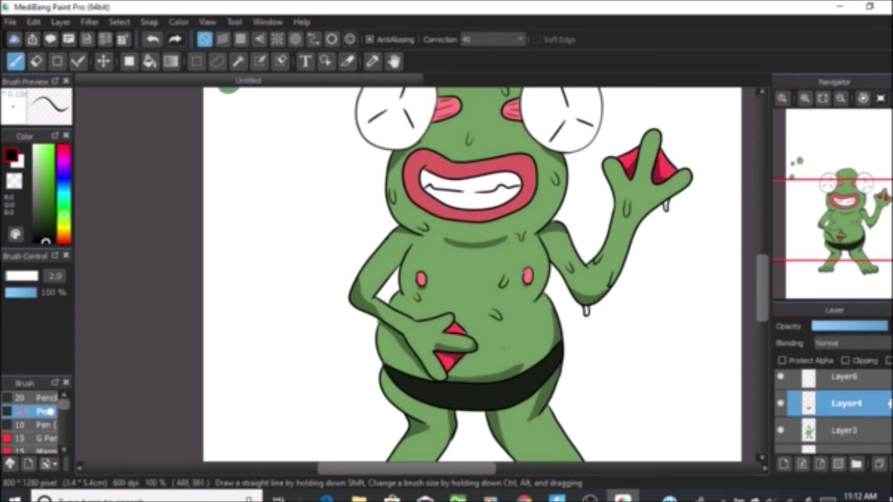
# Undo the misplaced belly sweat drop and redraw sweat drops across the belly and its sides
pyautogui.hotkey('ctrl', 'z')
pyautogui.moveTo(514, 315); pyautogui.dragTo(515, 327)
pyautogui.hotkey('ctrl', 'z')
pyautogui.moveTo(392, 343); pyautogui.dragTo(390, 357)
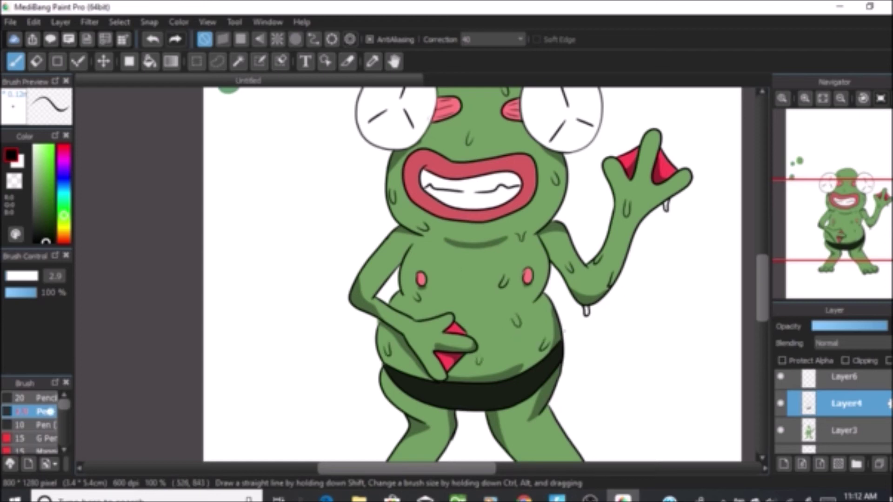
pyautogui.scroll(1, 508, 283)
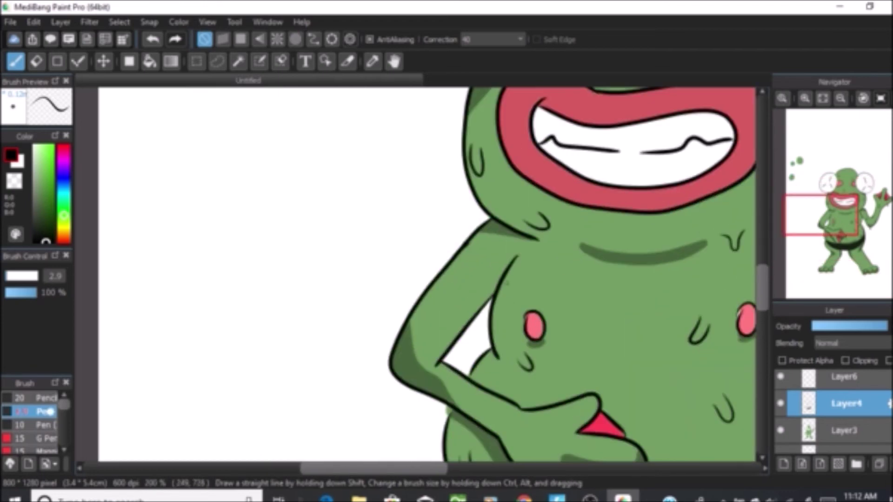
# Draw small black sweat drops on the upper arm and elbow of the bent arm and along the legs
pyautogui.moveTo(457, 272); pyautogui.dragTo(447, 285)
pyautogui.moveTo(442, 328); pyautogui.dragTo(437, 350)
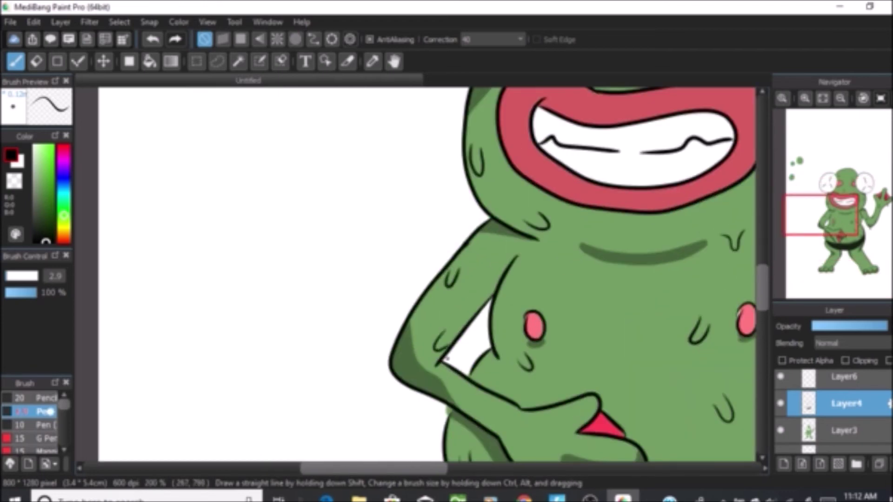
pyautogui.scroll(-3, 446, 359)
pyautogui.scroll(1, 445, 359)
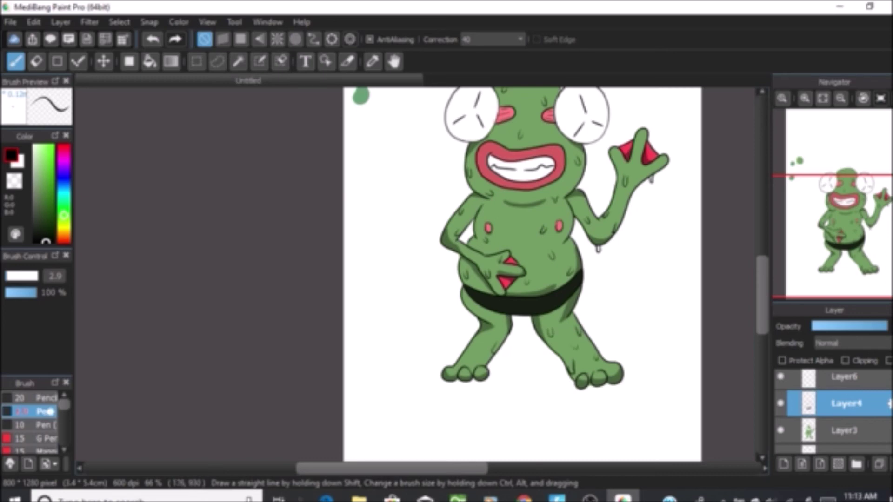
# Choose light grey (RGB 197, 197, 197) and draw a curved shading line across the lower part of both eyeballs
pyautogui.scroll(-2, 470, 354)
pyautogui.scroll(1, 500, 249)
pyautogui.scroll(2, 498, 265)
pyautogui.scroll(-2, 495, 270)
pyautogui.scroll(3, 478, 224)
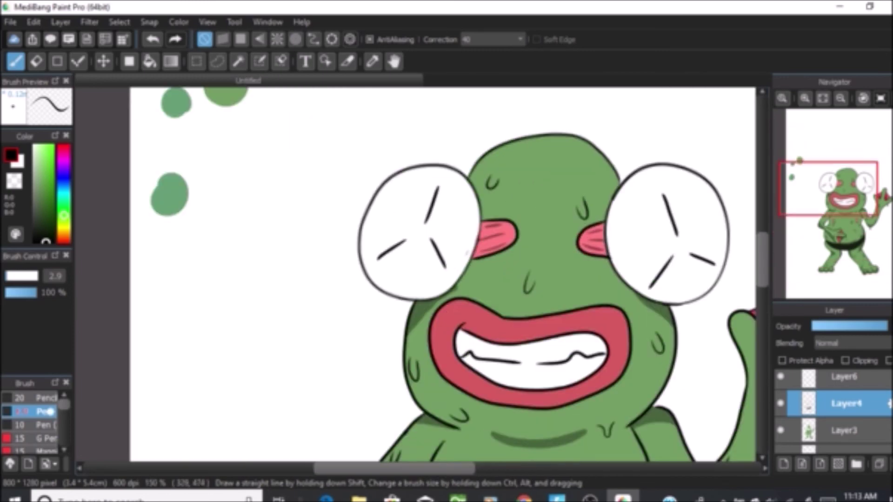
pyautogui.rightClick(463, 240)
pyautogui.click(11, 155)
pyautogui.moveTo(589, 139); pyautogui.dragTo(589, 152)
pyautogui.click(609, 366)
pyautogui.press('Return')
pyautogui.moveTo(467, 253)
pyautogui.mouseDown()
pyautogui.moveTo(440, 282)
pyautogui.moveTo(371, 274)
pyautogui.mouseUp()
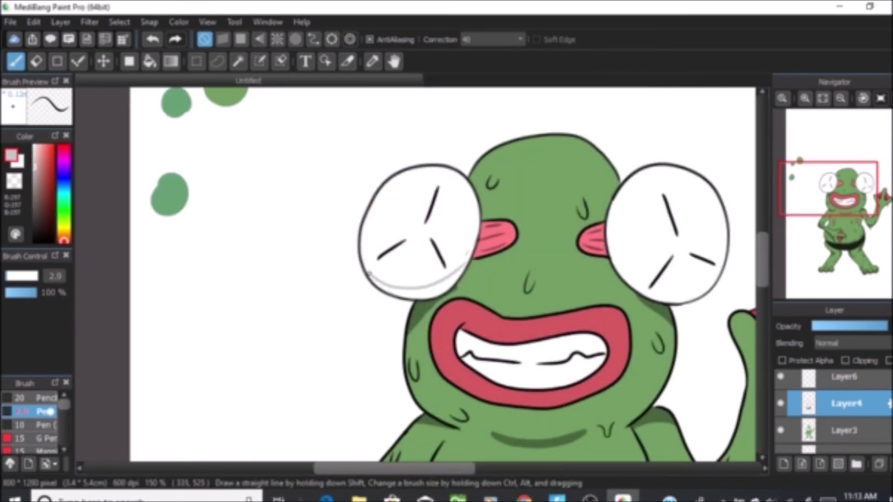
pyautogui.moveTo(631, 287)
pyautogui.mouseDown()
pyautogui.moveTo(674, 295)
pyautogui.moveTo(715, 275)
pyautogui.moveTo(727, 257)
pyautogui.mouseUp()
# Fill the areas below the shading lines on both eyeballs with the light grey
pyautogui.press('g')
pyautogui.click(418, 293)
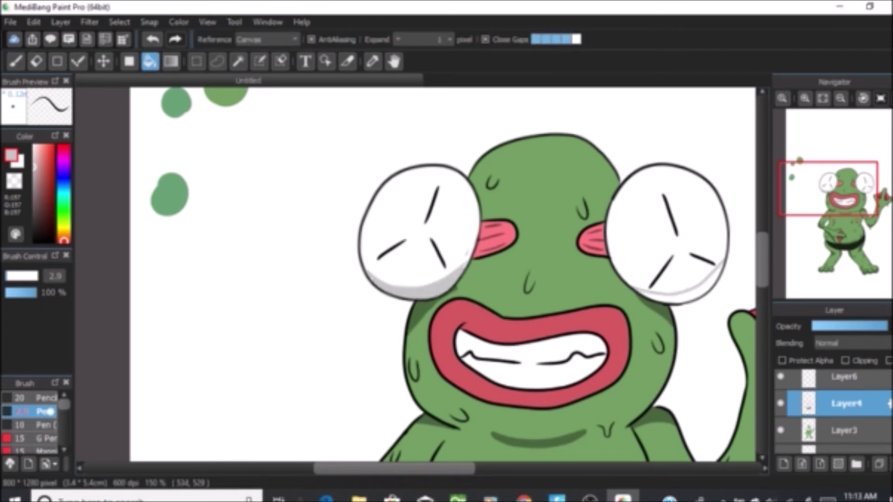
pyautogui.click(679, 295)
# Examine the whole figure at different magnifications to check the colouring and eye shading
pyautogui.scroll(-4, 640, 265)
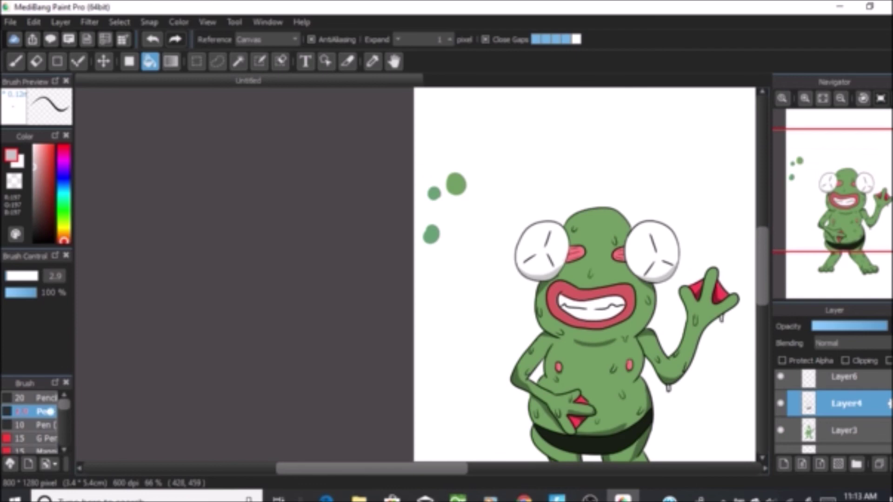
pyautogui.scroll(1, 610, 311)
pyautogui.scroll(1, 613, 140)
pyautogui.scroll(-2, 613, 139)
pyautogui.scroll(2, 643, 233)
pyautogui.scroll(-2, 627, 231)
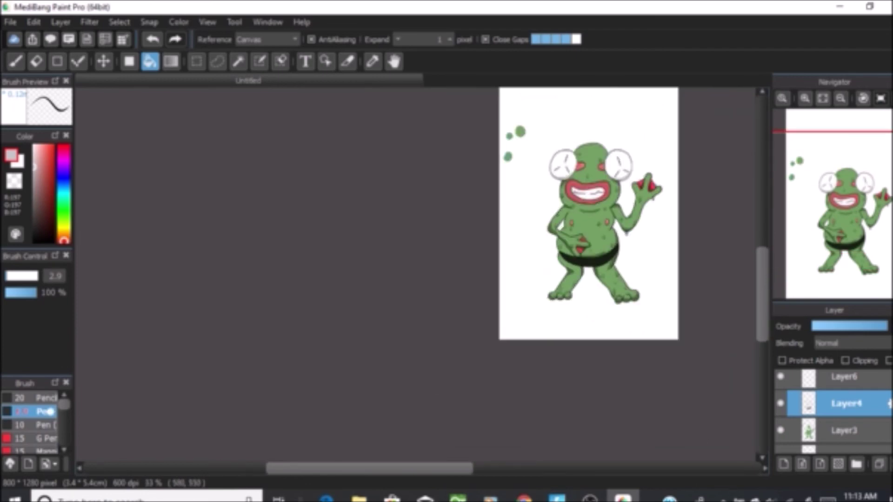
pyautogui.scroll(1, 631, 141)
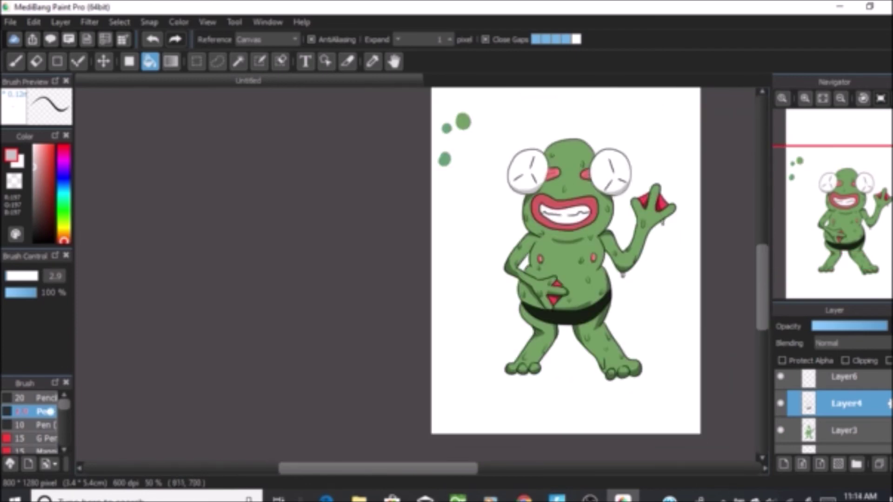
pyautogui.hotkey('alt', 'Tab')
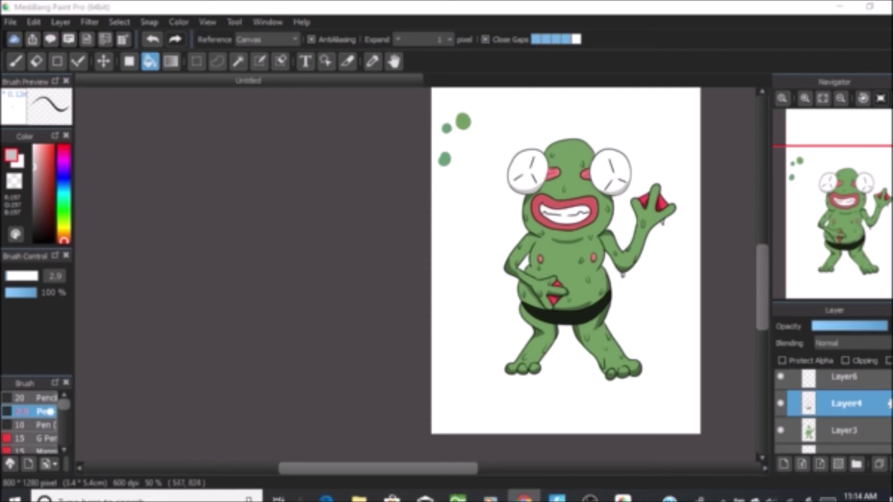
pyautogui.scroll(1, 691, 217)
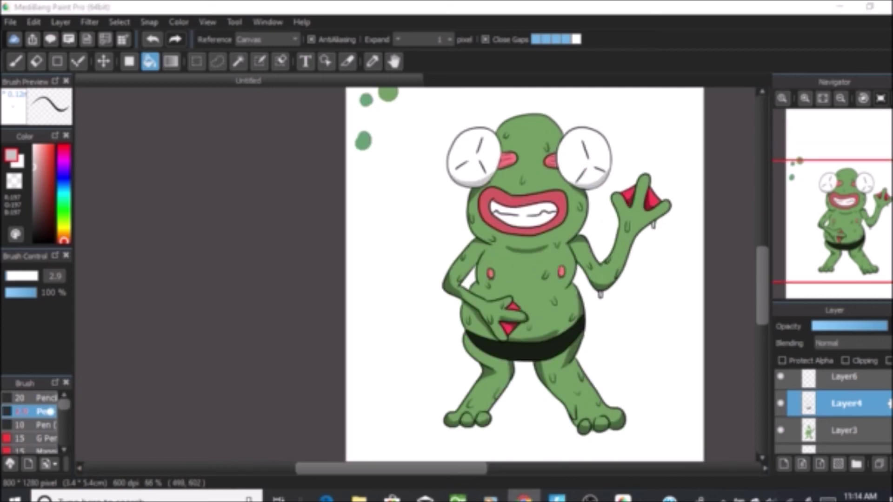
# Sample the head's green and lighten it to a pale green (RGB 183, 255, 157) for the brush
pyautogui.rightClick(554, 162)
pyautogui.press('b')
pyautogui.click(11, 155)
pyautogui.moveTo(590, 172); pyautogui.dragTo(590, 122)
pyautogui.press('Return')
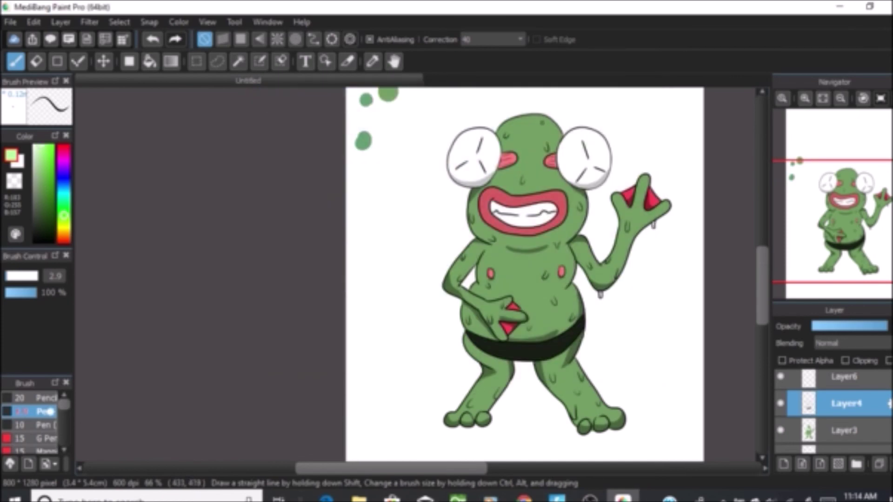
pyautogui.scroll(2, 550, 119)
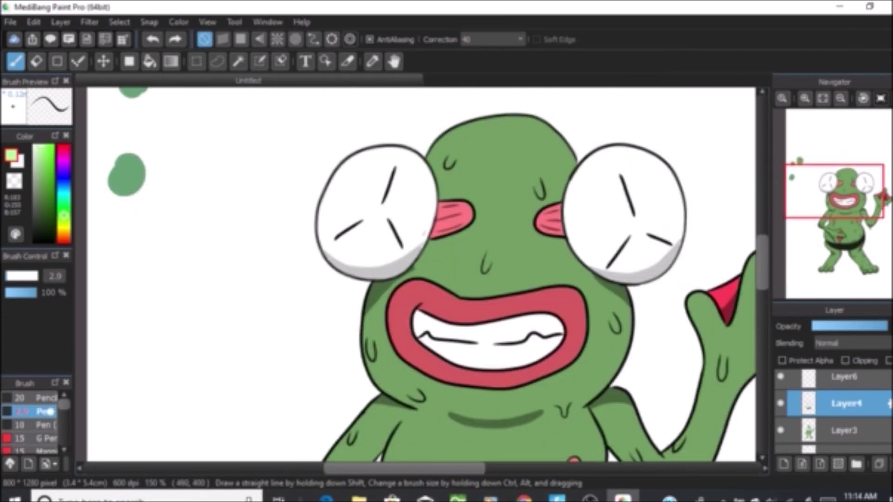
# Try outlining two pale green highlights on the upper head, directly on Layer4
pyautogui.moveTo(501, 134)
pyautogui.mouseDown()
pyautogui.moveTo(539, 149)
pyautogui.moveTo(523, 130)
pyautogui.moveTo(503, 131)
pyautogui.moveTo(438, 160)
pyautogui.mouseUp()
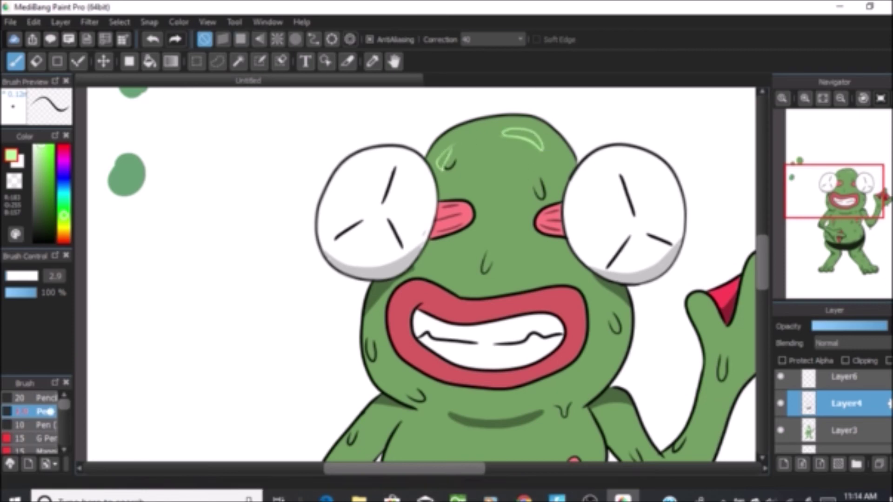
pyautogui.click(153, 39)
pyautogui.click(152, 39)
# Add a new layer above Layer4, outline two small pale green highlights on the upper head and fill them
pyautogui.click(60, 22)
pyautogui.click(79, 37)
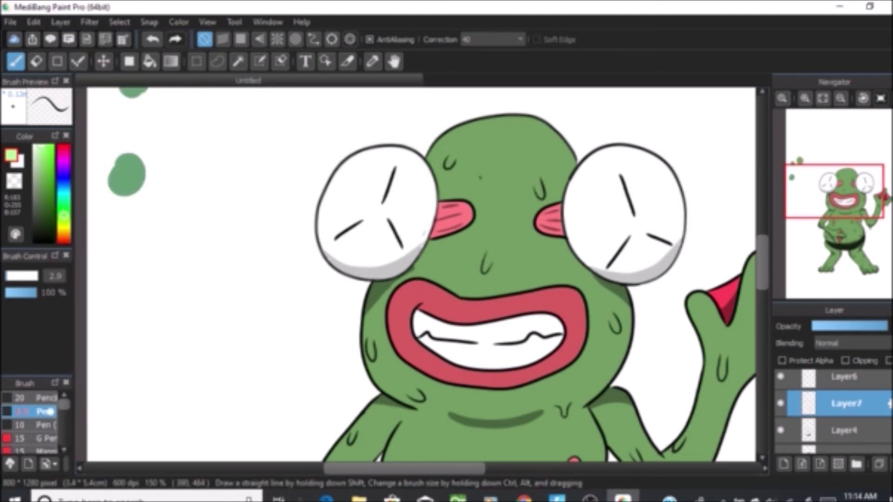
pyautogui.moveTo(483, 127)
pyautogui.mouseDown()
pyautogui.moveTo(495, 133)
pyautogui.moveTo(462, 149)
pyautogui.moveTo(474, 135)
pyautogui.moveTo(546, 140)
pyautogui.mouseUp()
pyautogui.hotkey('ctrl', 'z')
pyautogui.moveTo(445, 146); pyautogui.dragTo(456, 143)
pyautogui.moveTo(522, 133); pyautogui.dragTo(545, 142)
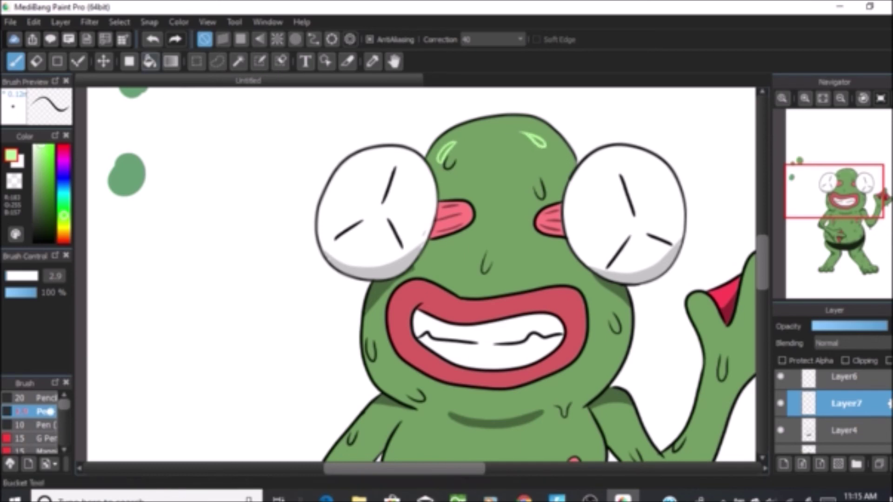
pyautogui.click(149, 61)
pyautogui.click(444, 154)
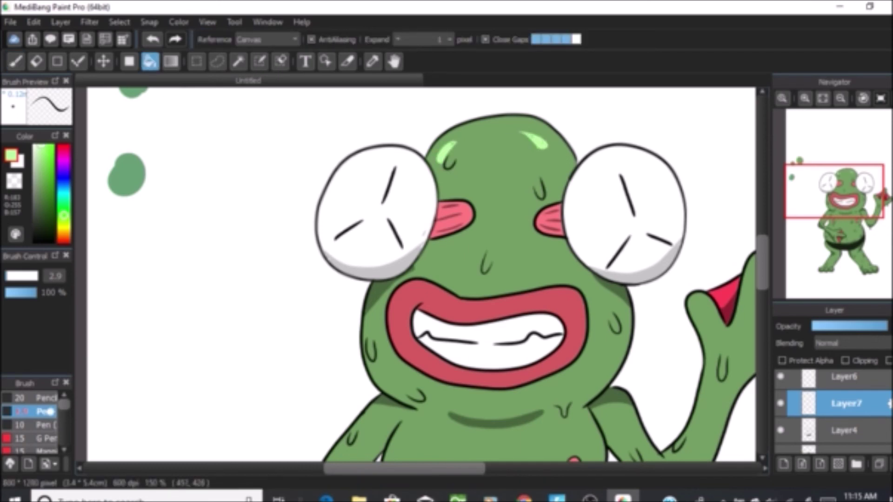
# Try painting thicker pale green highlights on the upper head with the size 20 pen
pyautogui.click(28, 398)
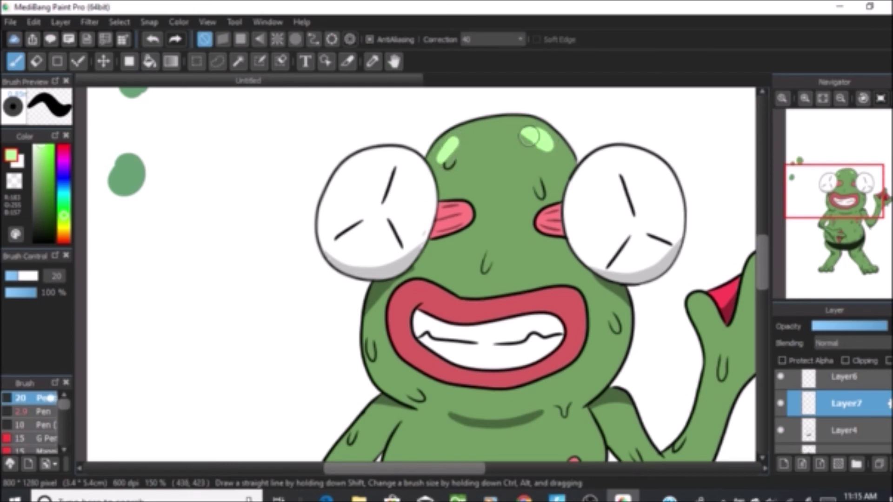
pyautogui.scroll(-2, 535, 133)
pyautogui.scroll(1, 566, 164)
pyautogui.scroll(1, 497, 144)
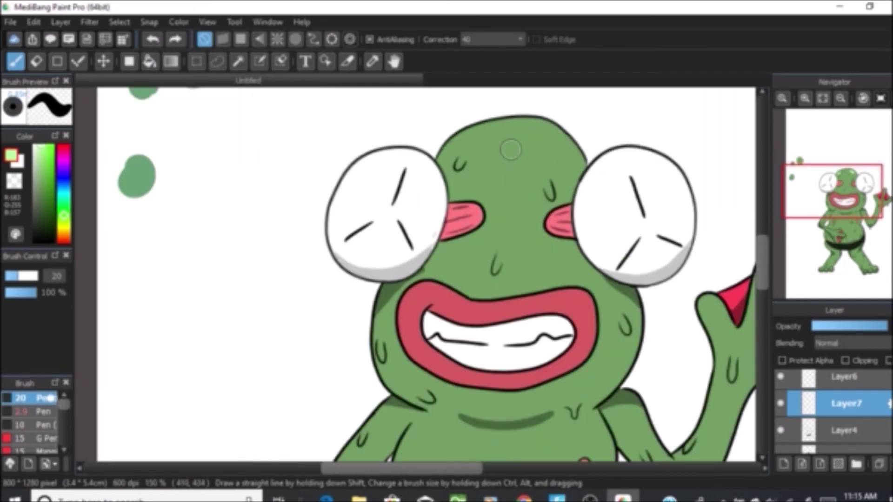
# Try a pale green highlight across the top of the head and a vertical one on the belly
pyautogui.scroll(-2, 508, 139)
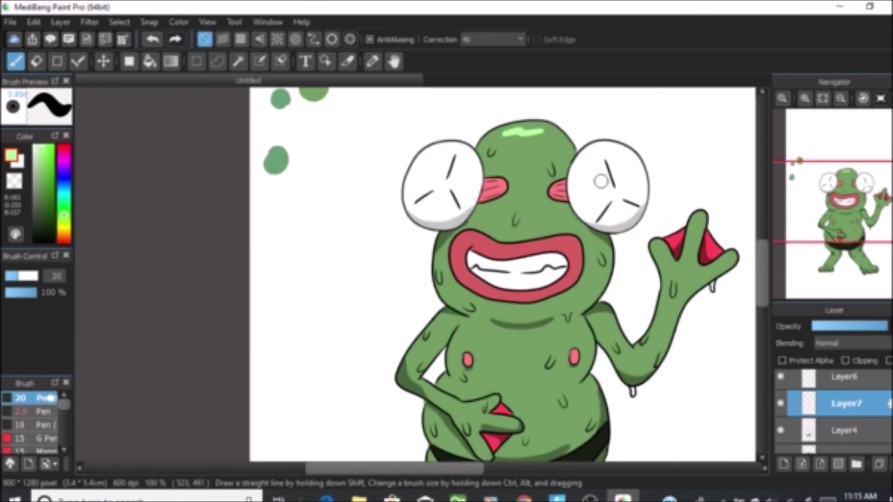
pyautogui.scroll(2, 528, 371)
pyautogui.moveTo(582, 445); pyautogui.dragTo(584, 406)
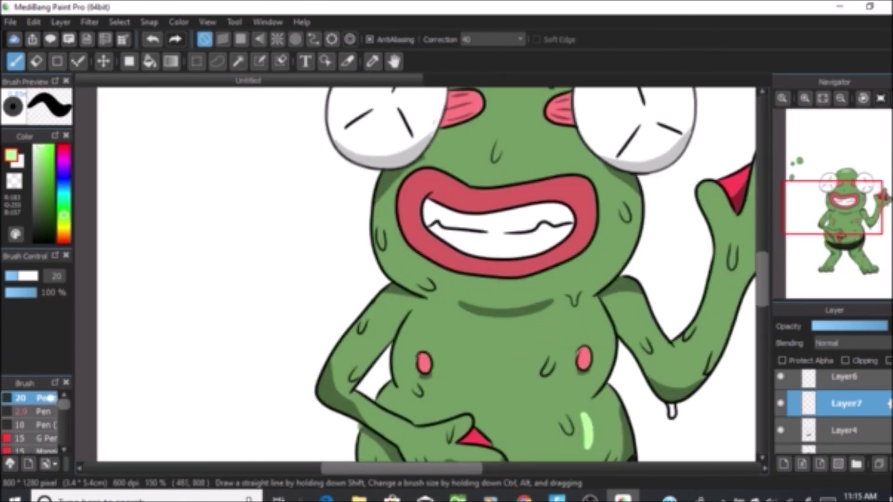
pyautogui.scroll(-2, 583, 405)
pyautogui.scroll(2, 648, 325)
pyautogui.scroll(1, 585, 289)
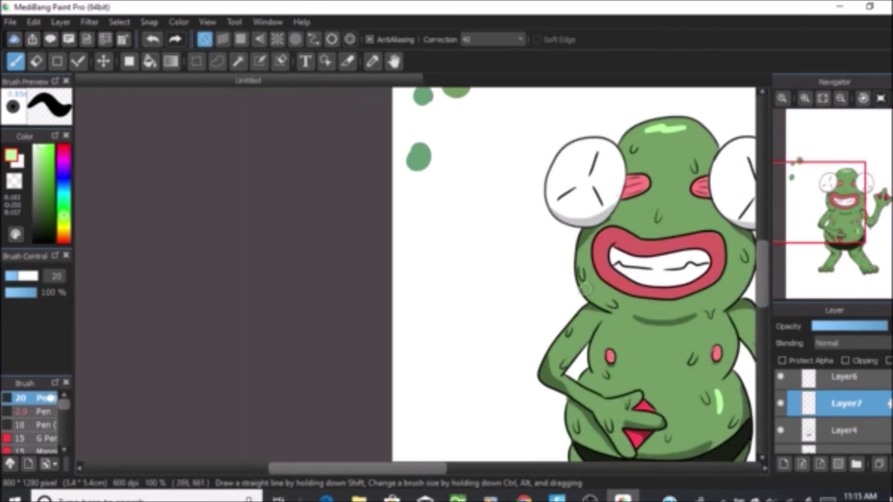
# Try a pale green highlight along the head's upper edge beside the eyeball over the bent arm
pyautogui.scroll(-2, 680, 218)
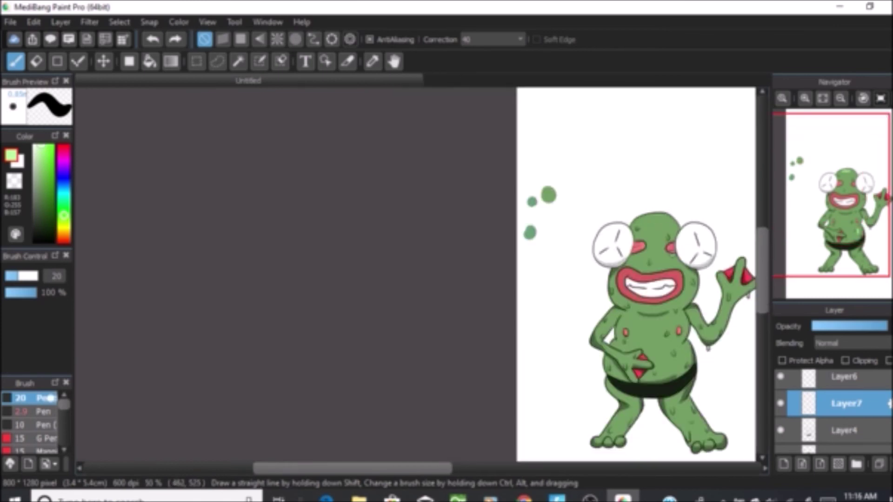
pyautogui.scroll(2, 723, 201)
pyautogui.scroll(-1, 719, 295)
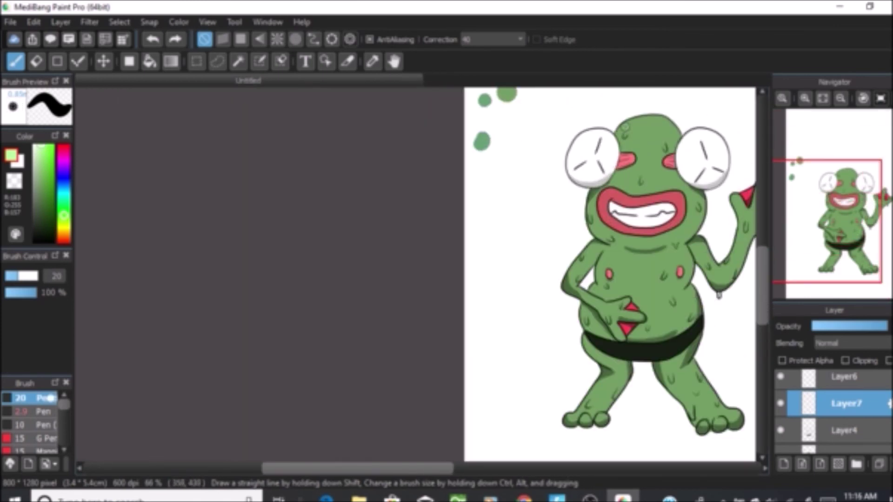
pyautogui.scroll(4, 632, 122)
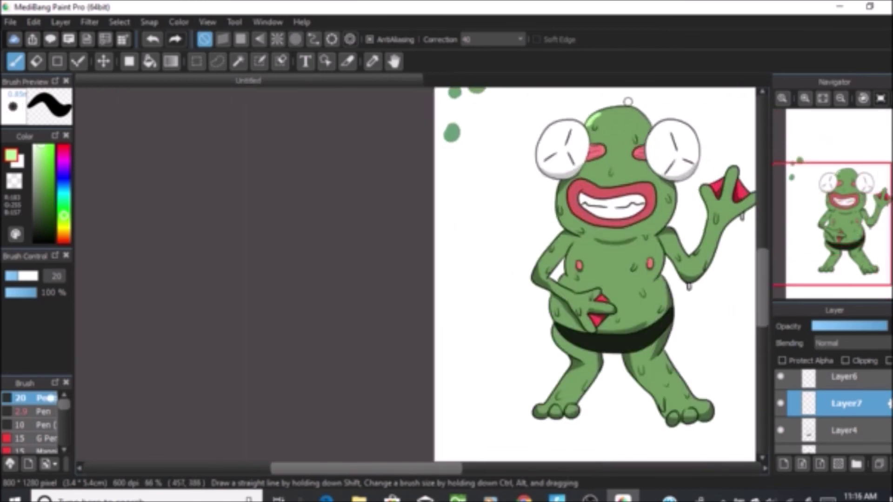
pyautogui.scroll(-3, 565, 130)
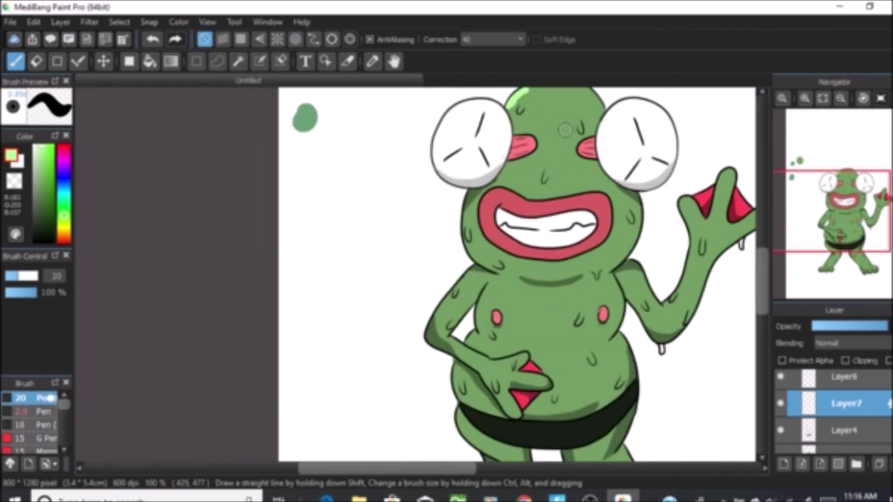
# Try a pale green highlight on the tip of the raised hand's middle finger
pyautogui.scroll(-2, 717, 228)
pyautogui.scroll(3, 725, 224)
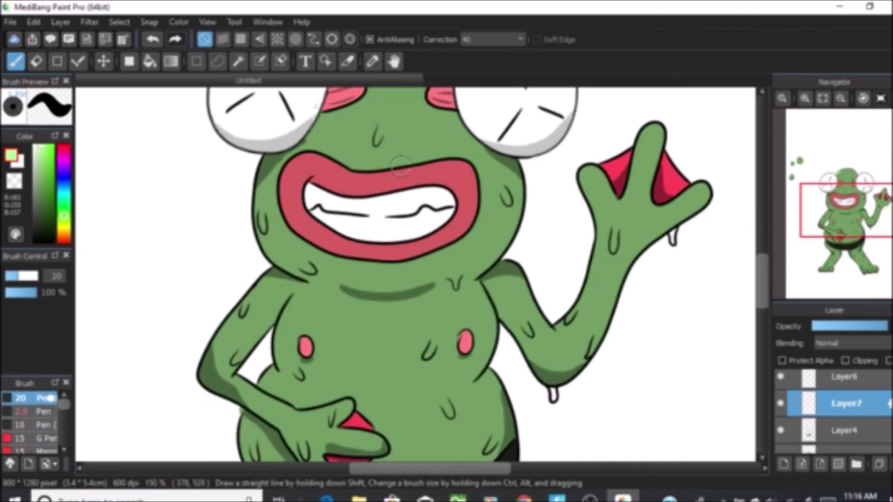
pyautogui.scroll(-3, 652, 132)
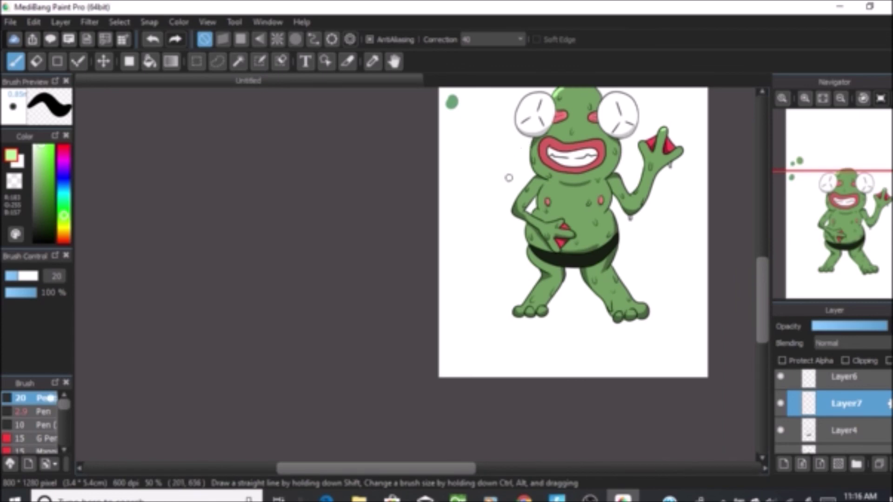
pyautogui.moveTo(571, 107); pyautogui.dragTo(541, 157)
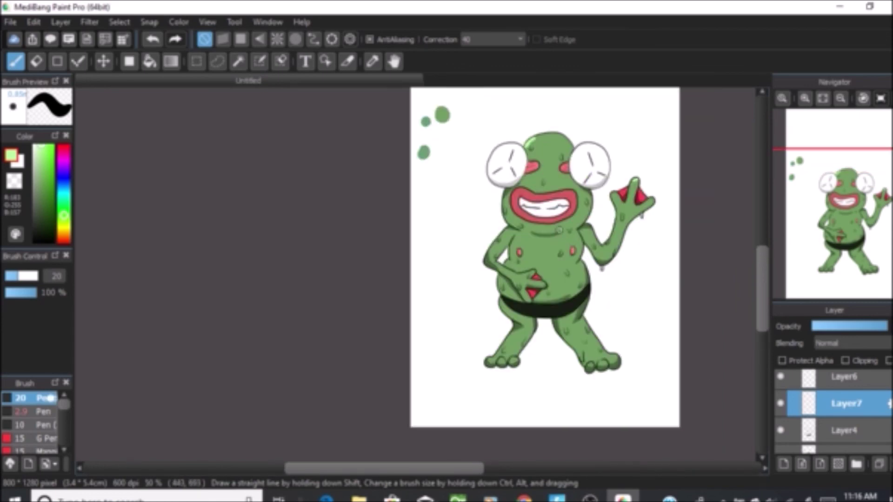
# Examine the whole figure and its face up close to judge the pale green highlights
pyautogui.scroll(-1, 562, 233)
pyautogui.scroll(2, 562, 176)
pyautogui.scroll(-1, 559, 177)
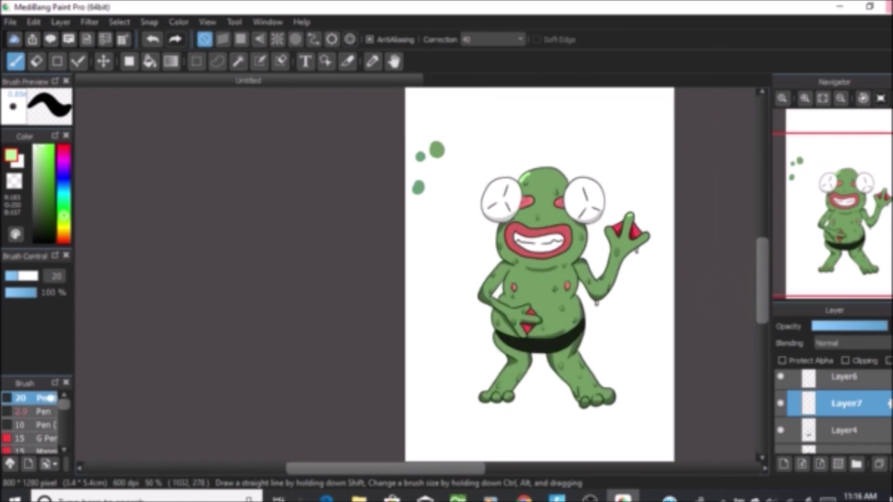
pyautogui.scroll(-1, 605, 254)
pyautogui.scroll(2, 602, 154)
pyautogui.scroll(-1, 459, 95)
pyautogui.scroll(1, 454, 110)
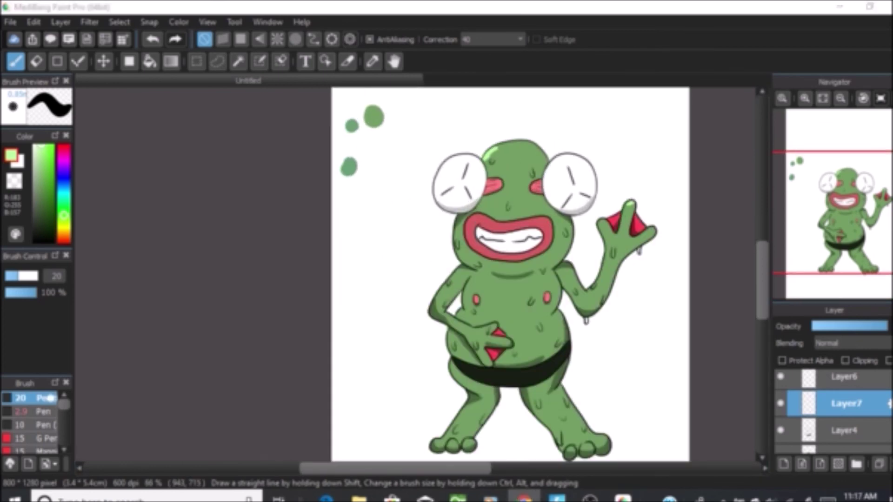
pyautogui.scroll(1, 409, 117)
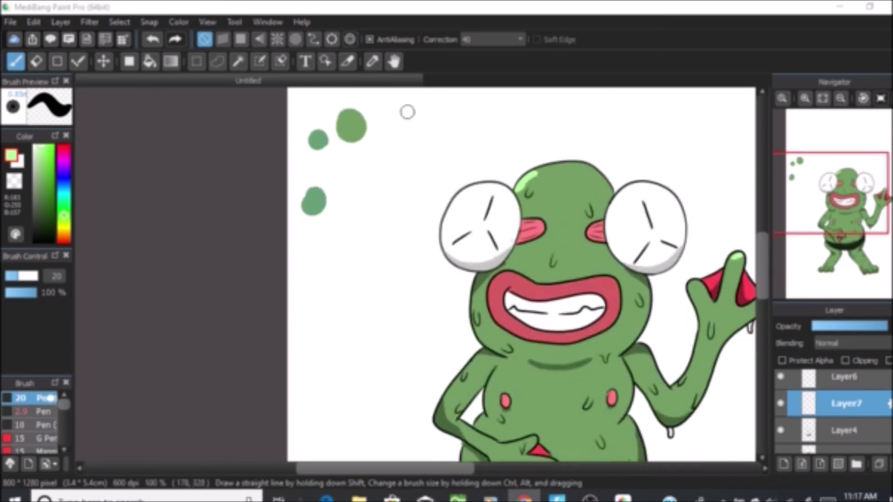
pyautogui.scroll(-2, 409, 114)
pyautogui.scroll(1, 549, 219)
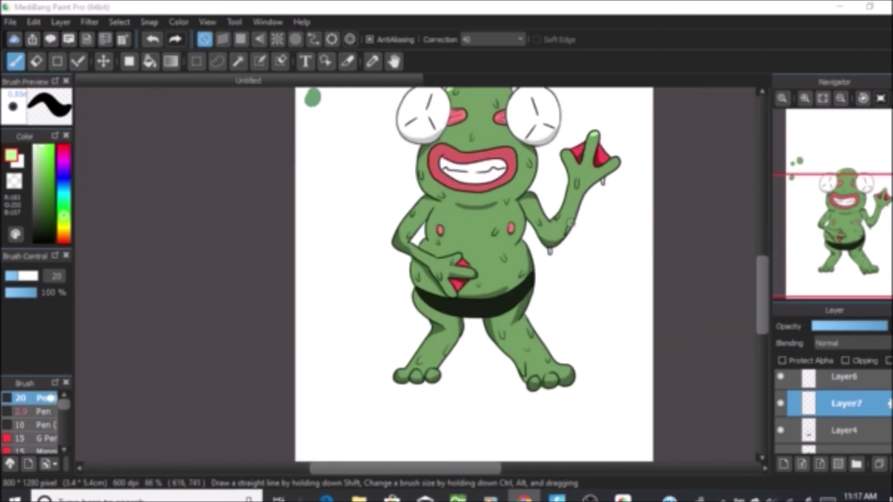
pyautogui.scroll(-2, 494, 113)
pyautogui.scroll(5, 497, 158)
pyautogui.scroll(-2, 440, 142)
pyautogui.scroll(1, 447, 206)
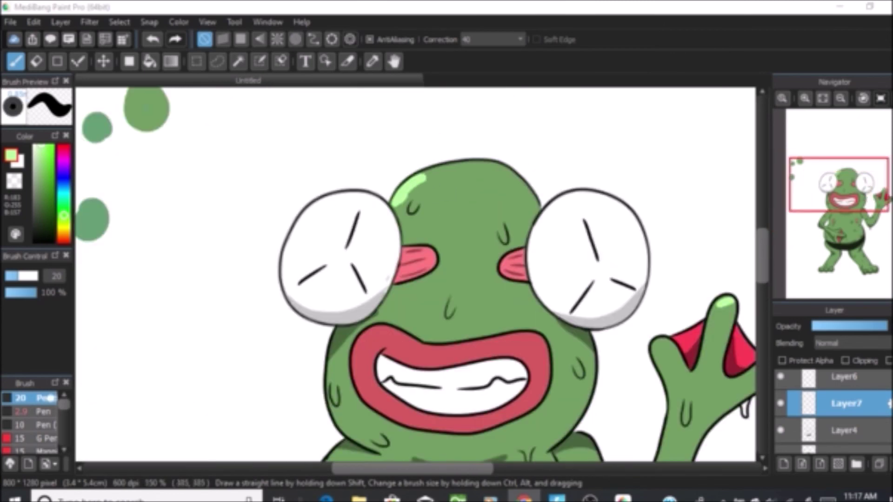
# Switch to the 2.9 pen, undo a test stroke on the forehead sweat drop, and move Layer7 below Layer4
pyautogui.click(33, 412)
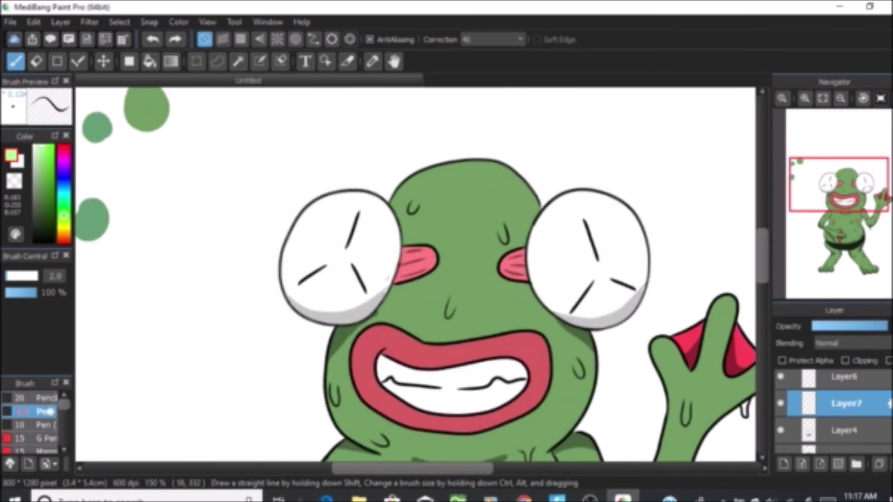
pyautogui.moveTo(412, 212); pyautogui.dragTo(415, 210)
pyautogui.hotkey('ctrl', 'z')
pyautogui.moveTo(847, 404); pyautogui.dragTo(847, 432)
# Draw thin pale green highlights in the sweat drops on Layer7, beneath their black outlines
pyautogui.scroll(3, 434, 207)
pyautogui.moveTo(367, 203)
pyautogui.mouseDown()
pyautogui.moveTo(370, 227)
pyautogui.moveTo(379, 224)
pyautogui.mouseUp()
pyautogui.scroll(1, 479, 199)
pyautogui.moveTo(555, 222)
pyautogui.mouseDown()
pyautogui.moveTo(559, 243)
pyautogui.moveTo(536, 241)
pyautogui.mouseUp()
pyautogui.scroll(-4, 548, 192)
pyautogui.scroll(5, 428, 300)
pyautogui.moveTo(398, 291); pyautogui.dragTo(427, 332)
pyautogui.scroll(-5, 574, 236)
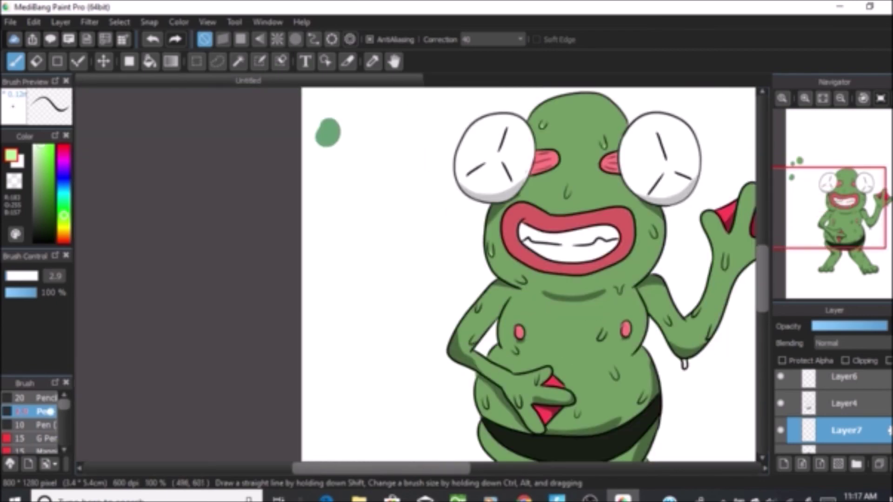
# Outline a pale green highlight along the head's upper edge beside the left eye on Layer7 and fill it with the same colour
pyautogui.moveTo(591, 119); pyautogui.dragTo(588, 140)
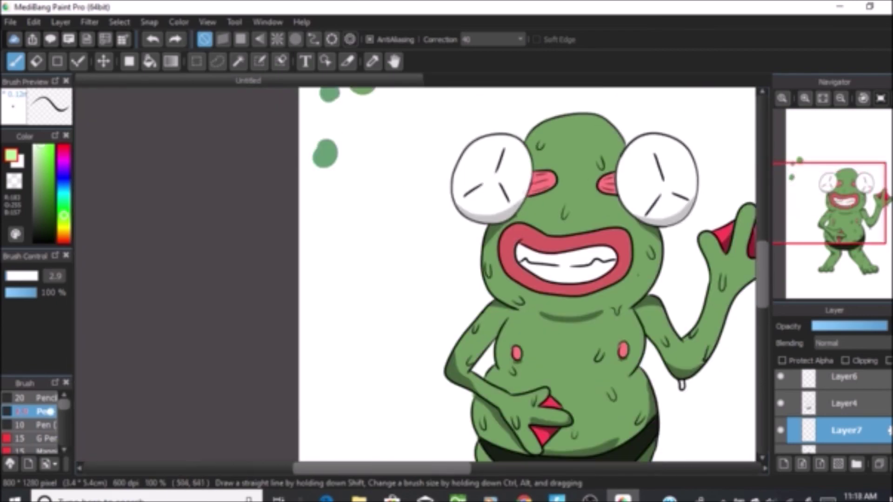
pyautogui.scroll(-2, 535, 279)
pyautogui.scroll(2, 535, 280)
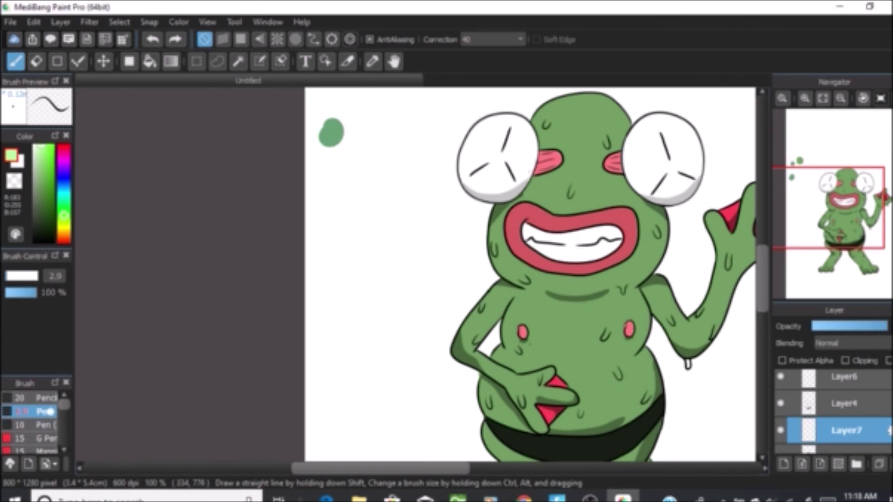
pyautogui.scroll(-1, 456, 265)
pyautogui.scroll(2, 456, 265)
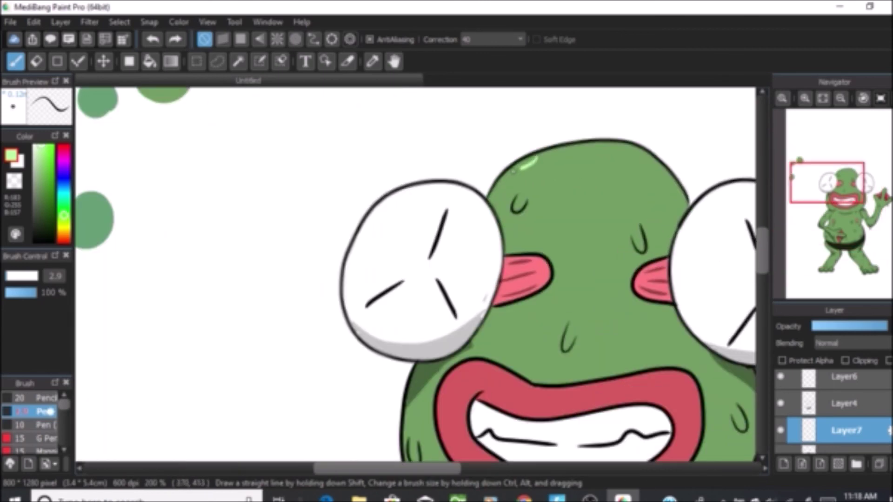
pyautogui.moveTo(516, 171); pyautogui.dragTo(500, 181)
pyautogui.click(150, 61)
pyautogui.click(520, 166)
pyautogui.click(533, 165)
pyautogui.click(535, 163)
pyautogui.scroll(-2, 560, 147)
pyautogui.click(16, 61)
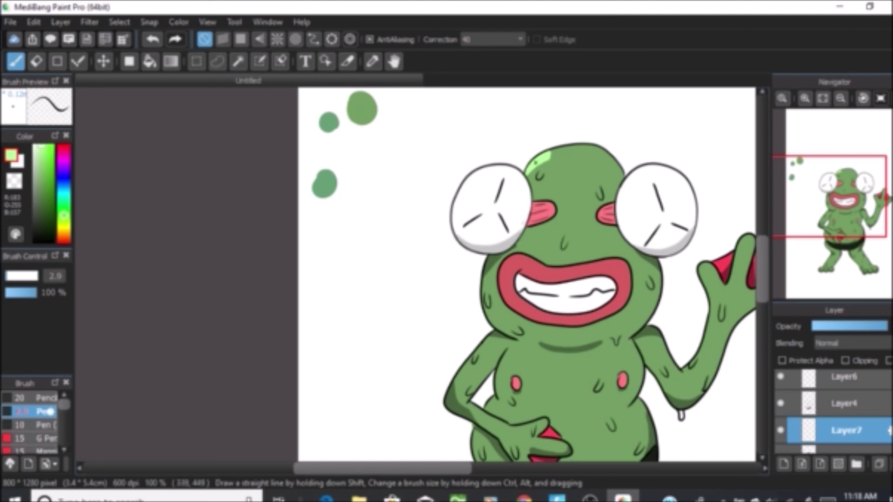
# Examine the filled head highlight up close and on the whole figure, and switch to another open window
pyautogui.scroll(5, 529, 172)
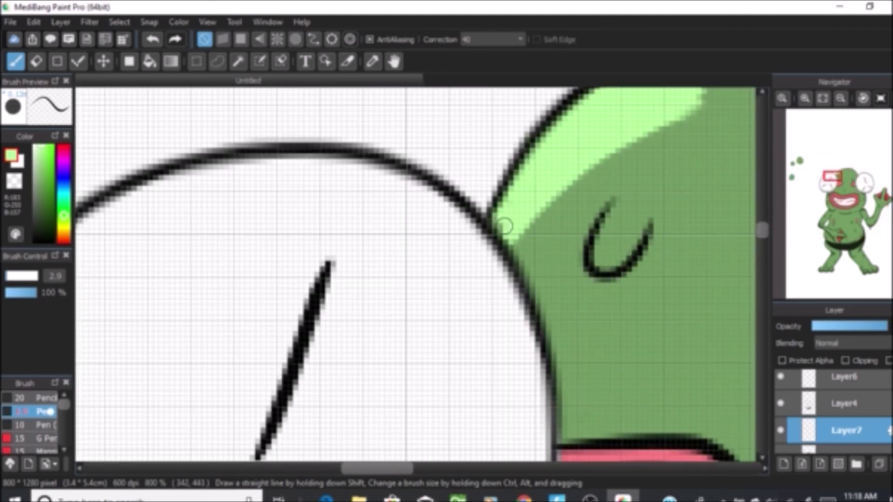
pyautogui.scroll(-8, 504, 230)
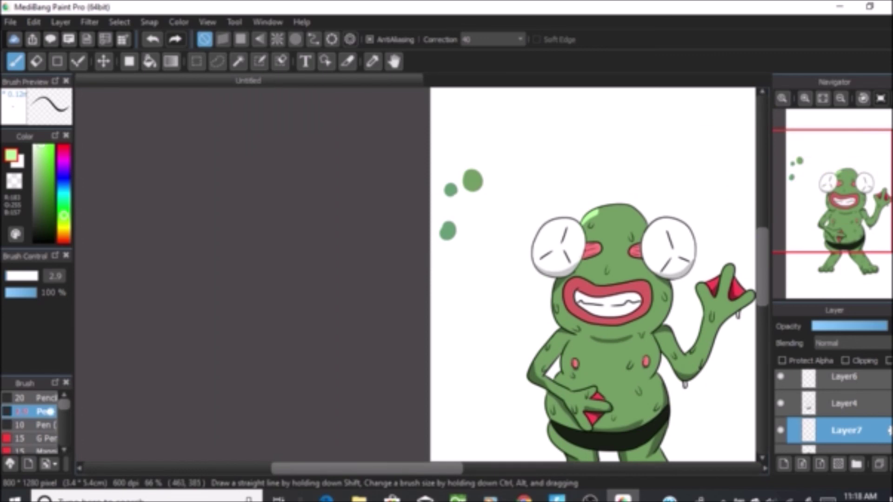
pyautogui.scroll(-1, 637, 200)
pyautogui.hotkey('alt', 'Tab')
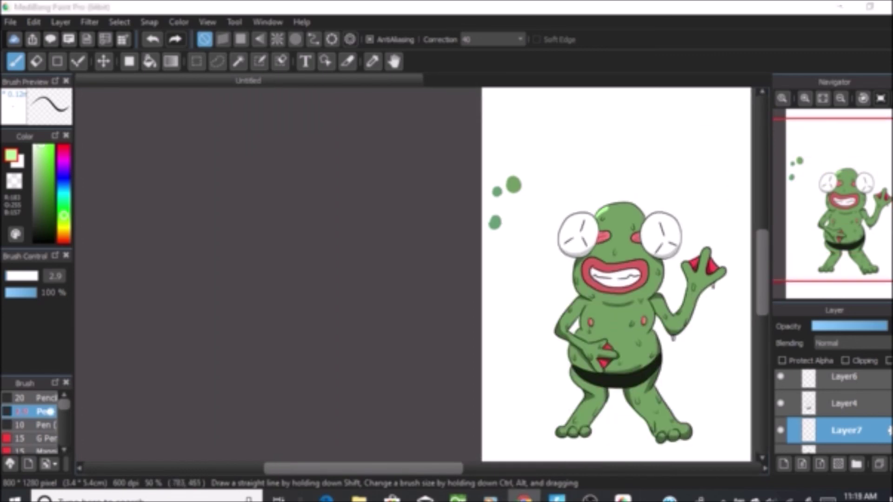